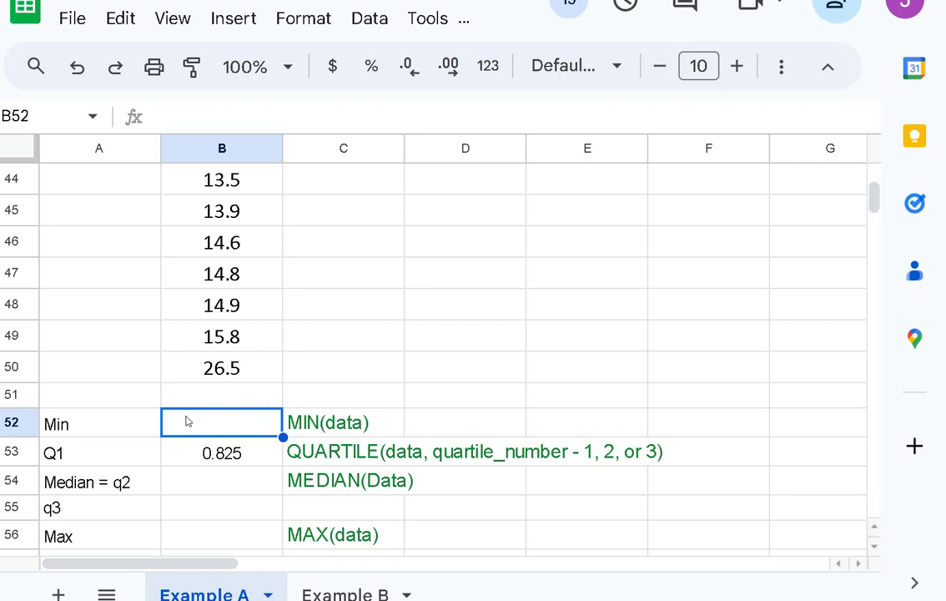
Enter a MIN formula over the data range B1:B50 in cell B52
text(=)
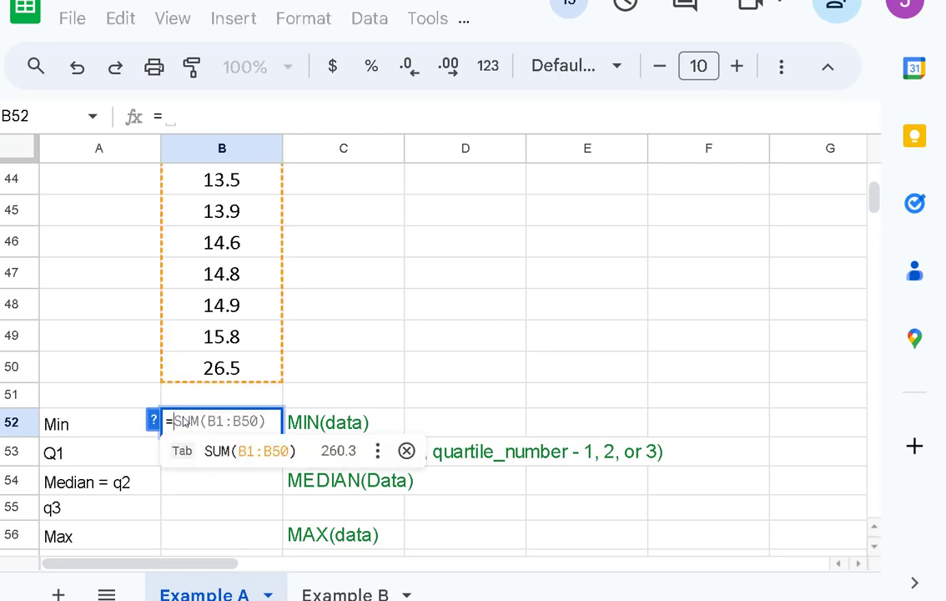
text(min()
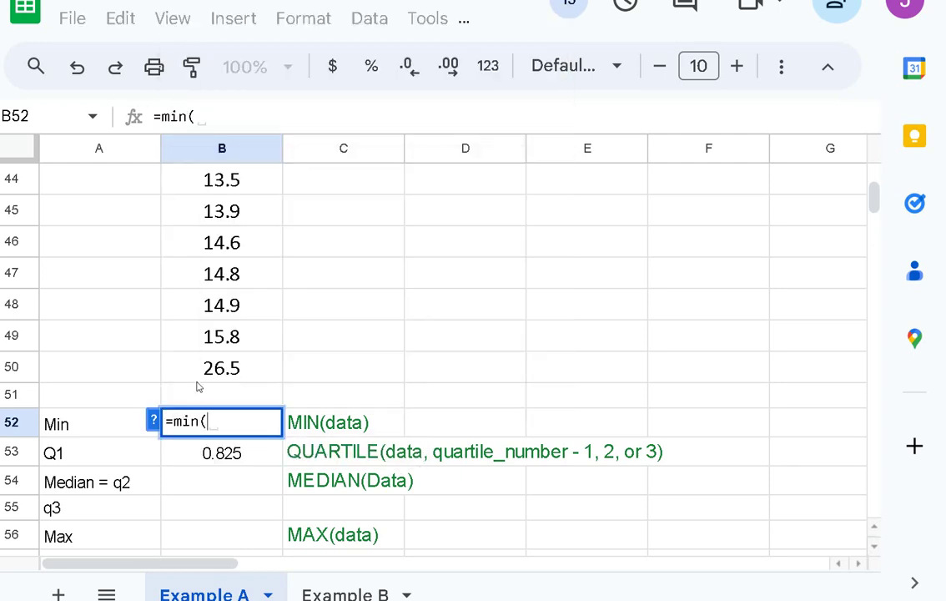
drag(198, 368, 192, 71)
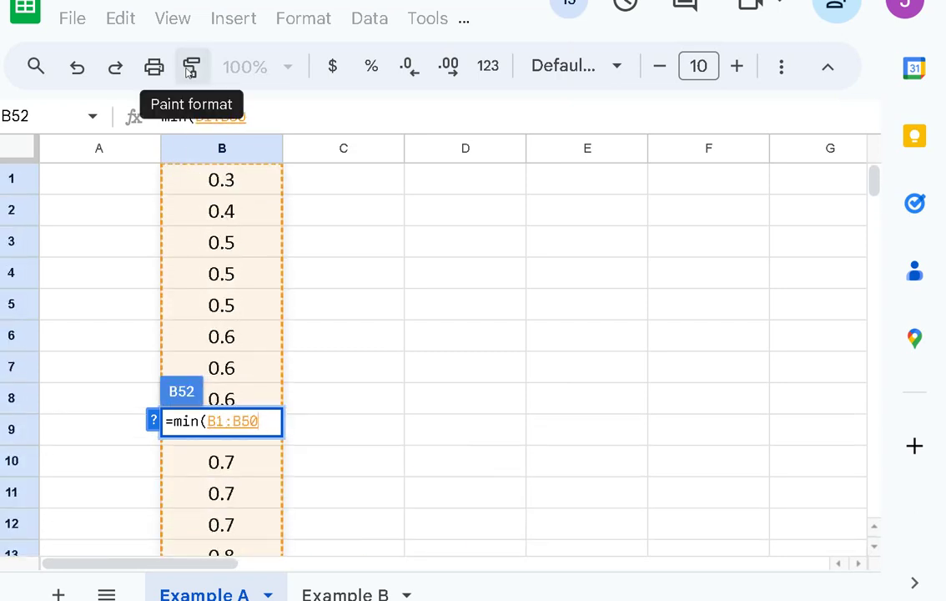
text())
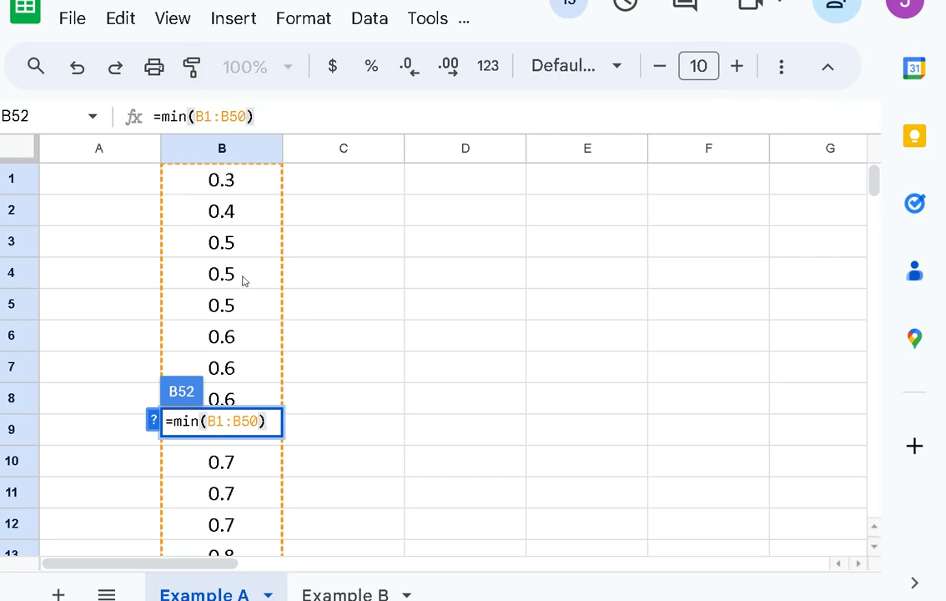
key(Return)
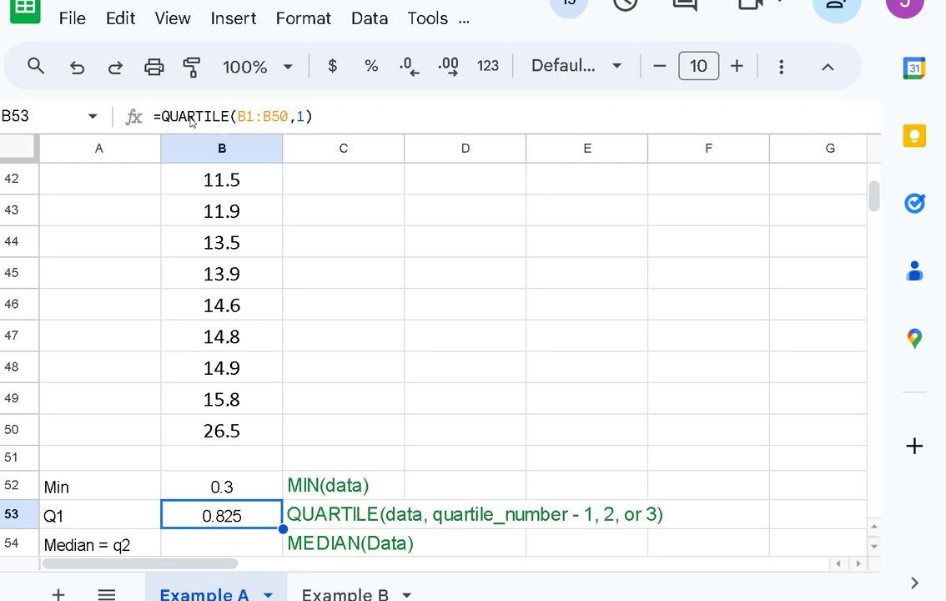
Copy the complete QUARTILE formula text from the Q1 cell B53
click(240, 123)
drag(238, 123, 288, 124)
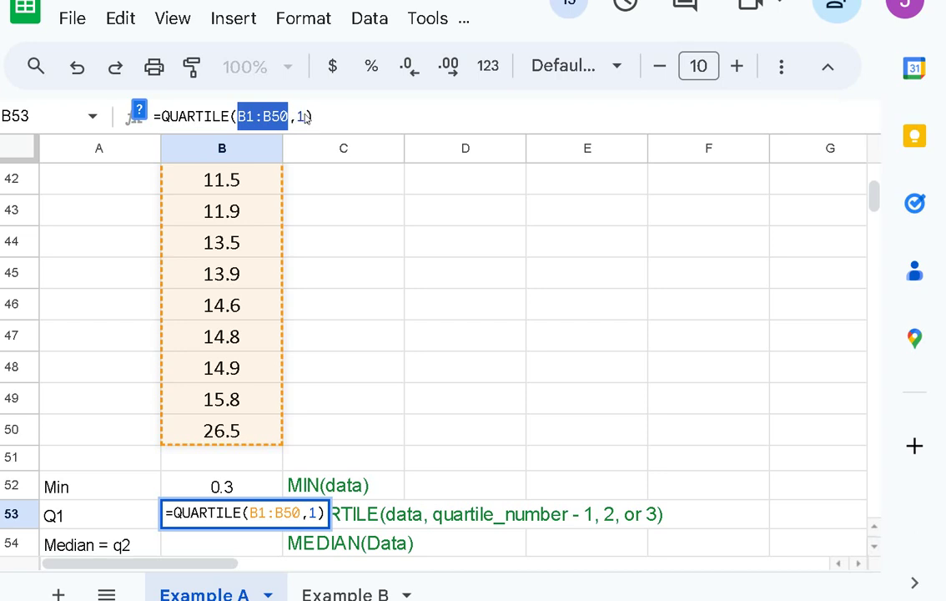
click(325, 120)
drag(325, 120, 146, 117)
key(ctrl+c)
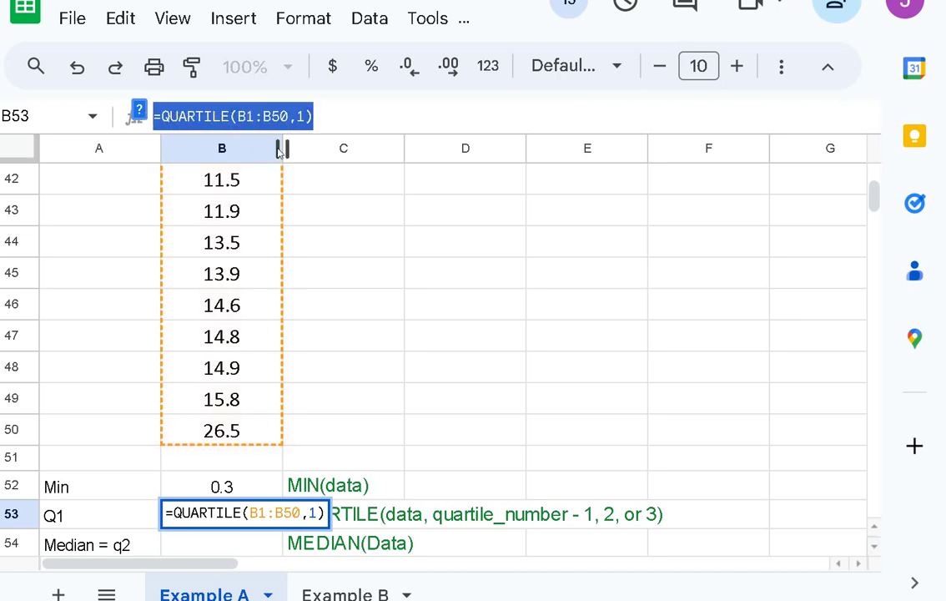
Paste the QUARTILE formula into the q3 cell B55, reject the suggested correction, and set its quartile number to 3
scroll(319, 263, down, 3)
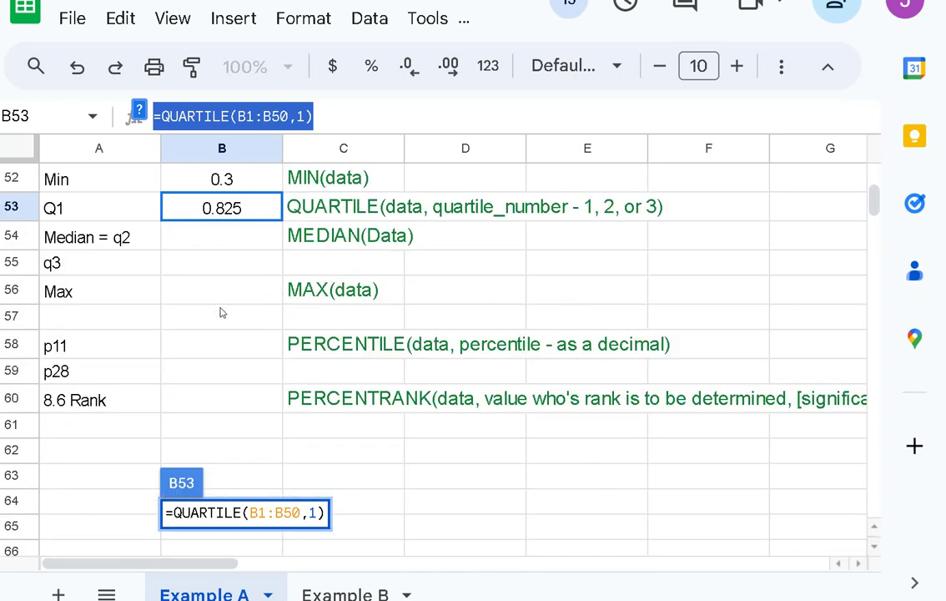
click(213, 267)
key(ctrl+v)
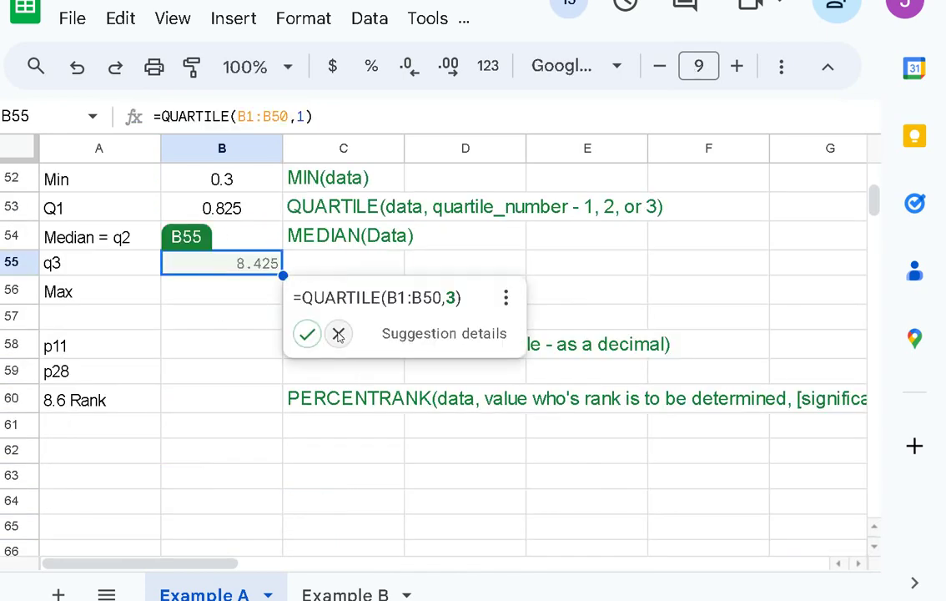
click(338, 334)
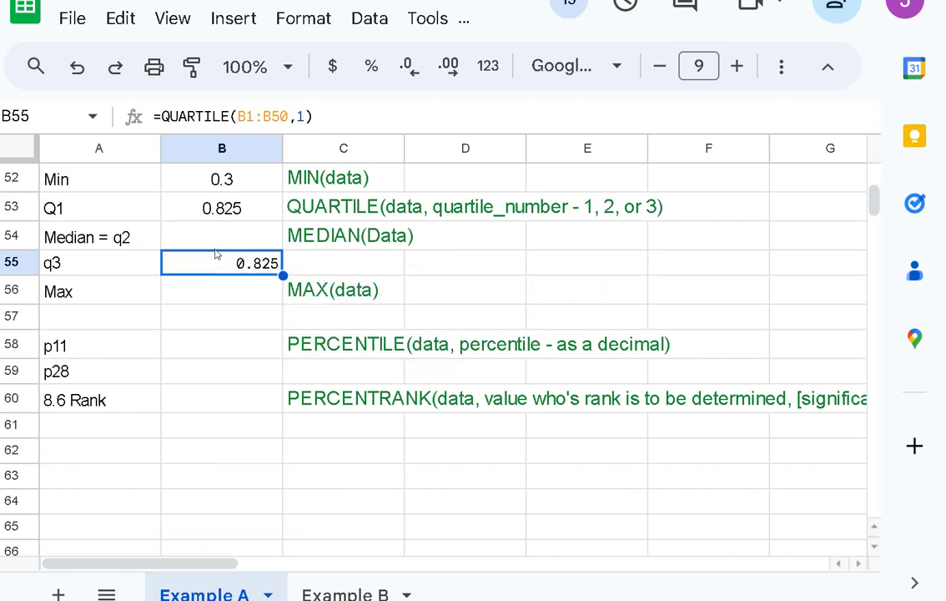
double_click(300, 116)
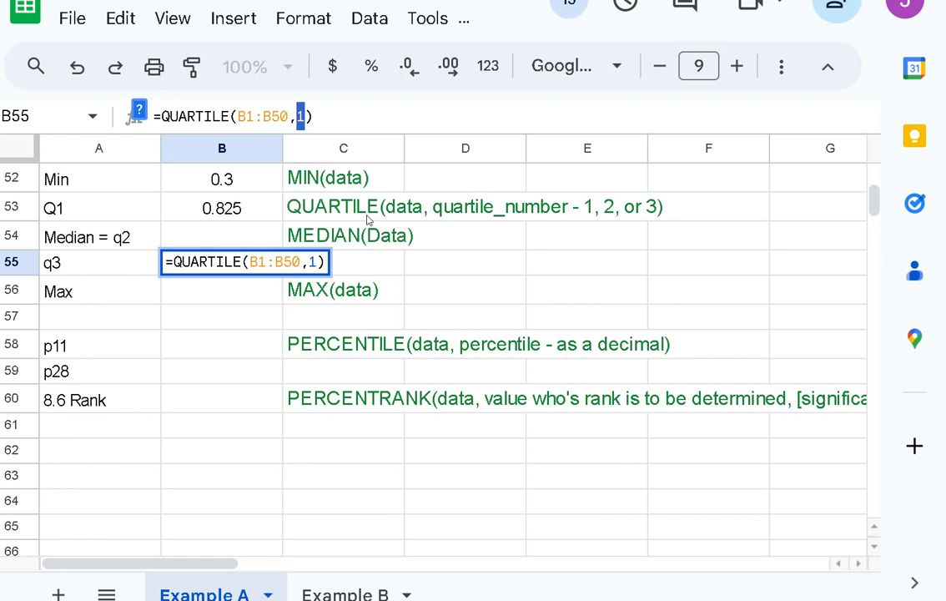
text(3)
key(Return)
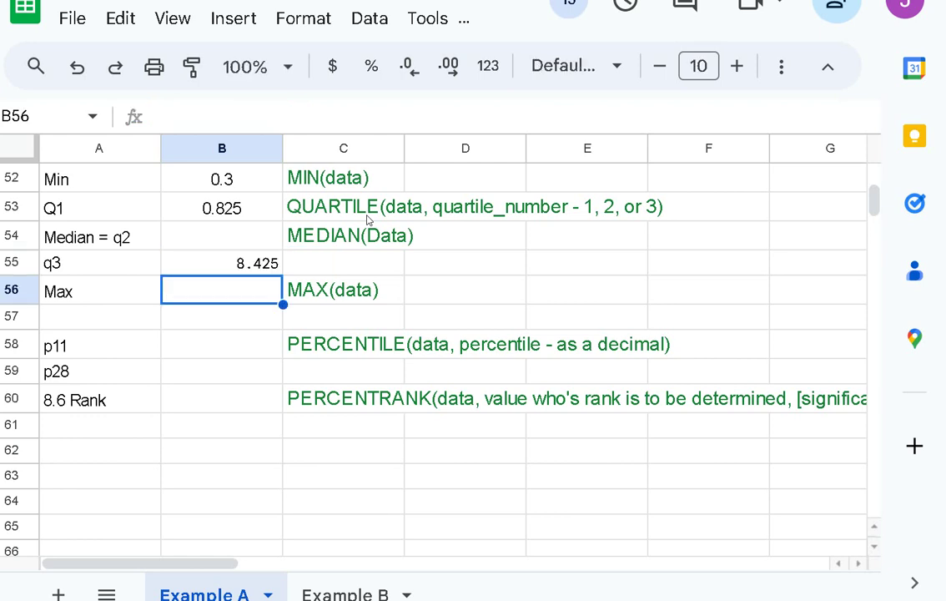
Paste the QUARTILE formula into the median cell B54, set its quartile number to 2, and dismiss the suggestion
click(223, 235)
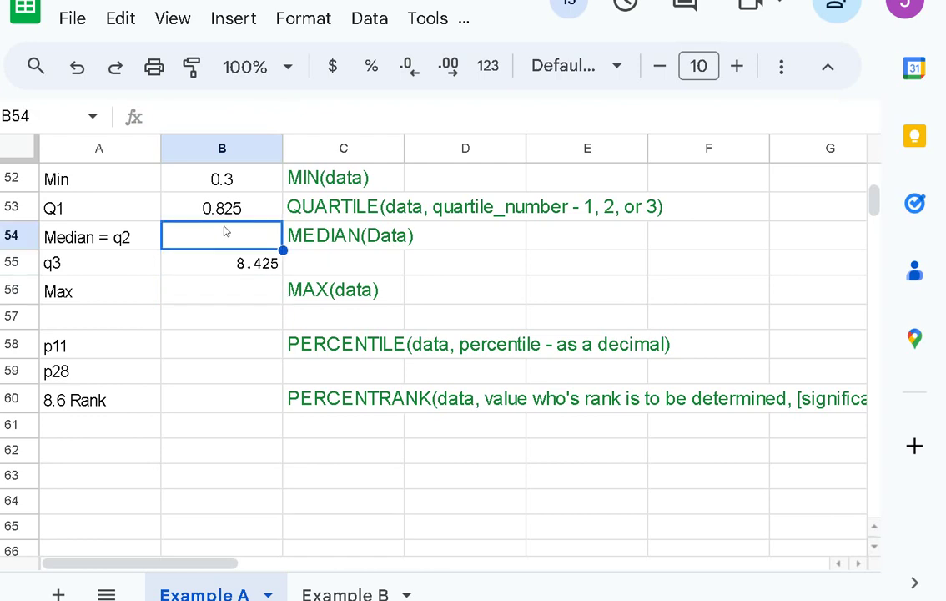
key(ctrl+v)
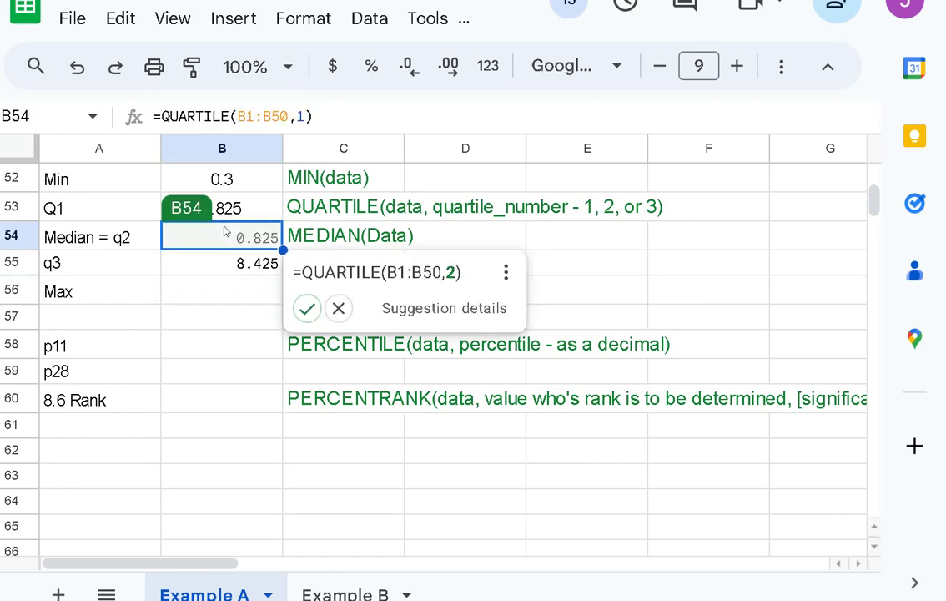
double_click(299, 117)
text(2)
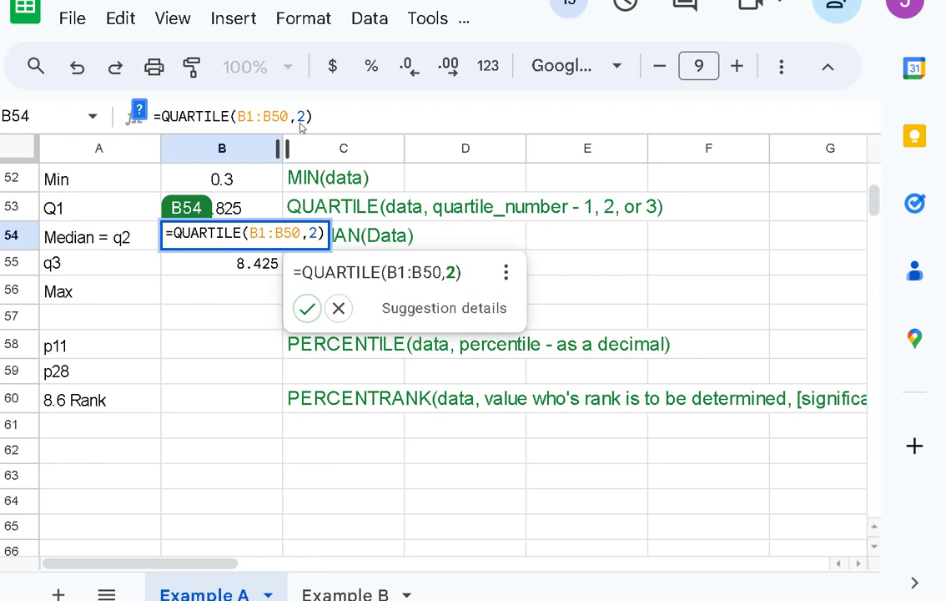
key(Return)
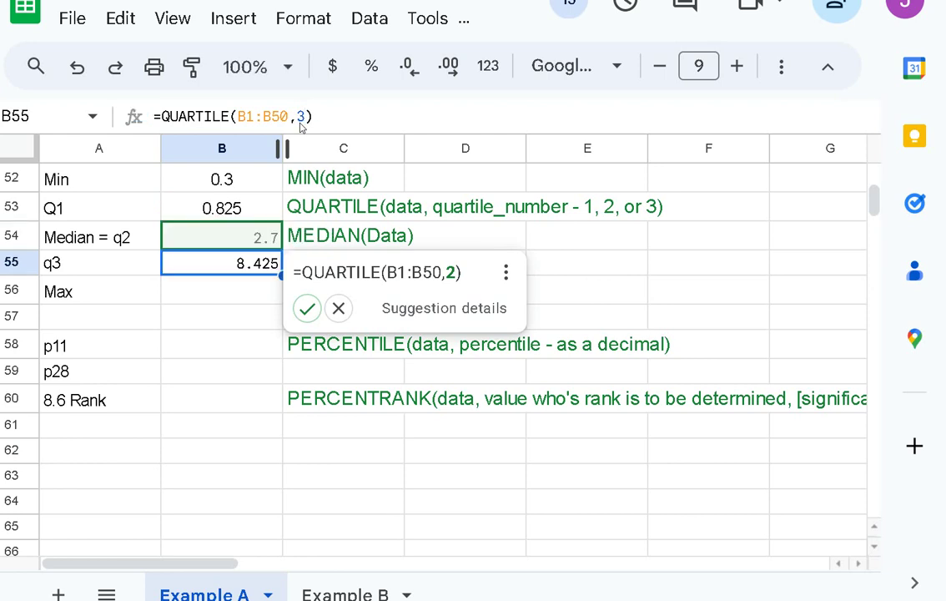
click(338, 309)
drag(230, 244, 236, 262)
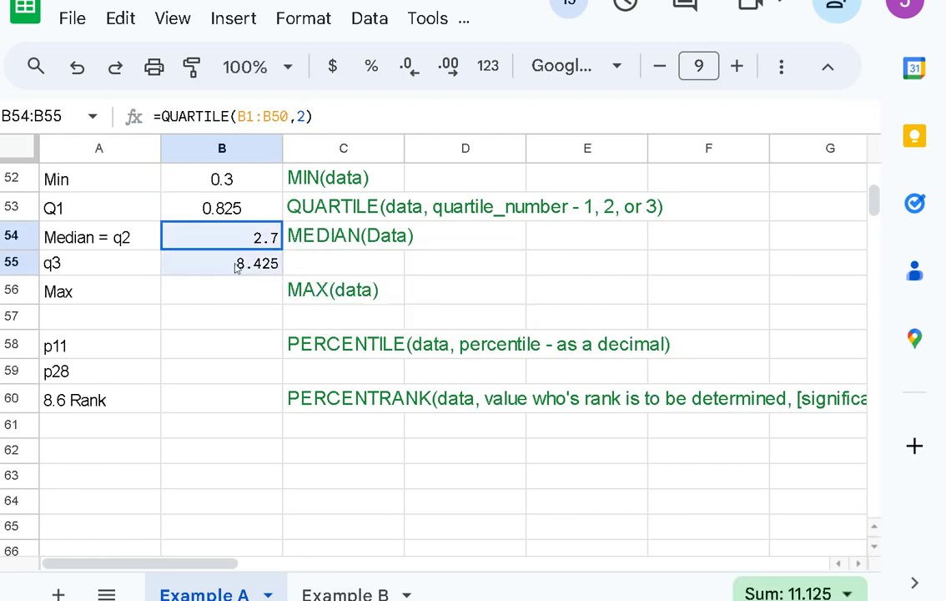
drag(229, 216, 251, 263)
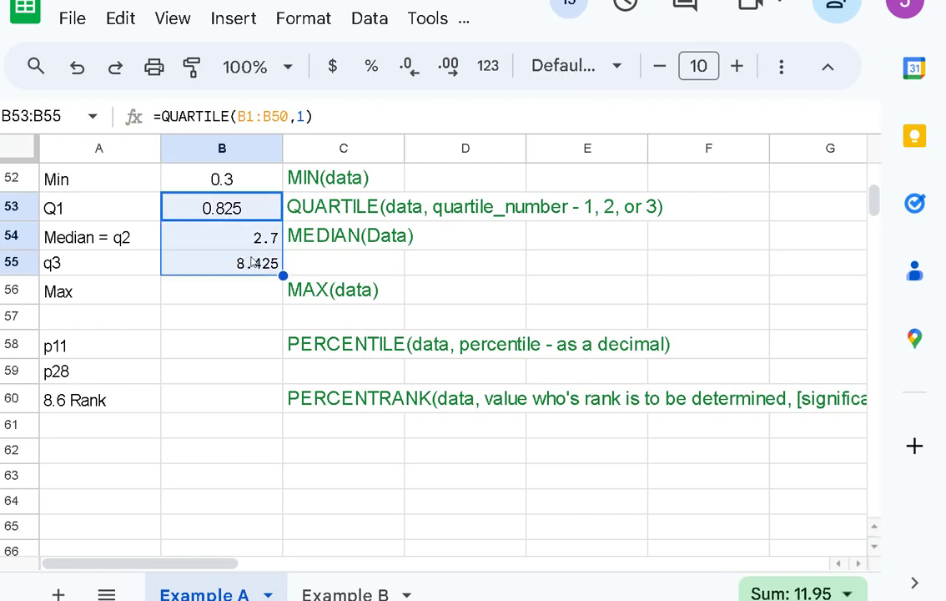
drag(182, 196, 214, 297)
Enter the formula =max(b1:b50) in the Max cell B56
click(214, 297)
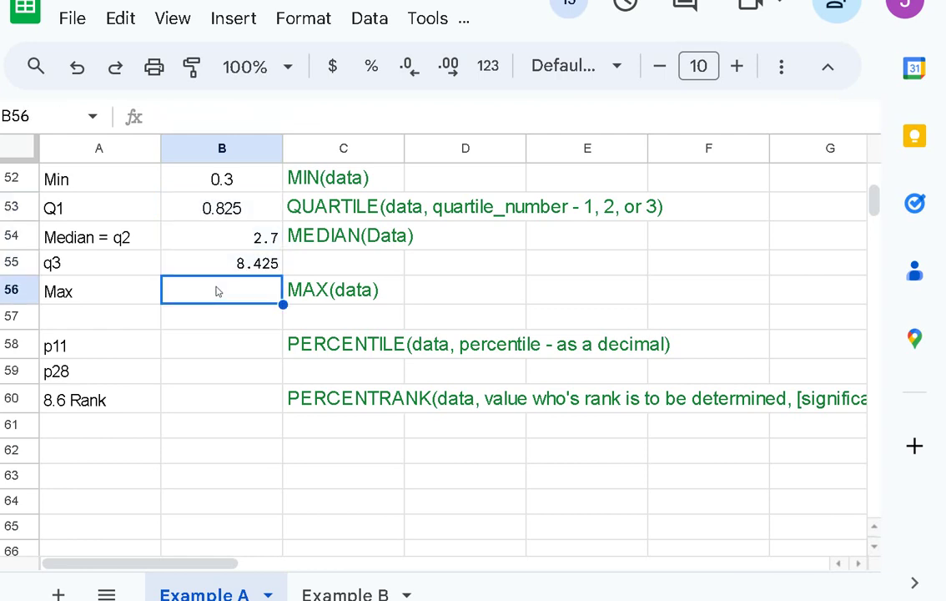
text(=max()
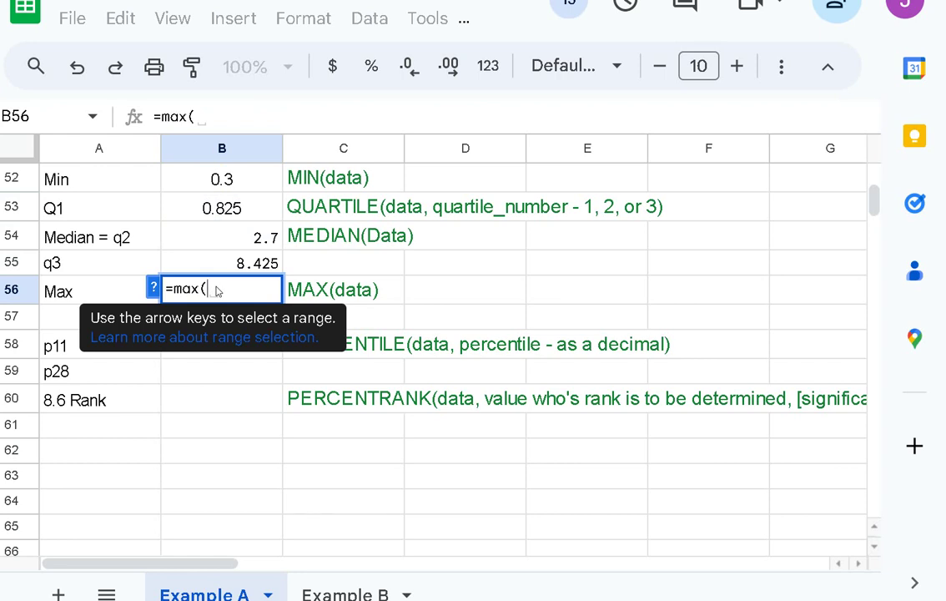
text(b1)
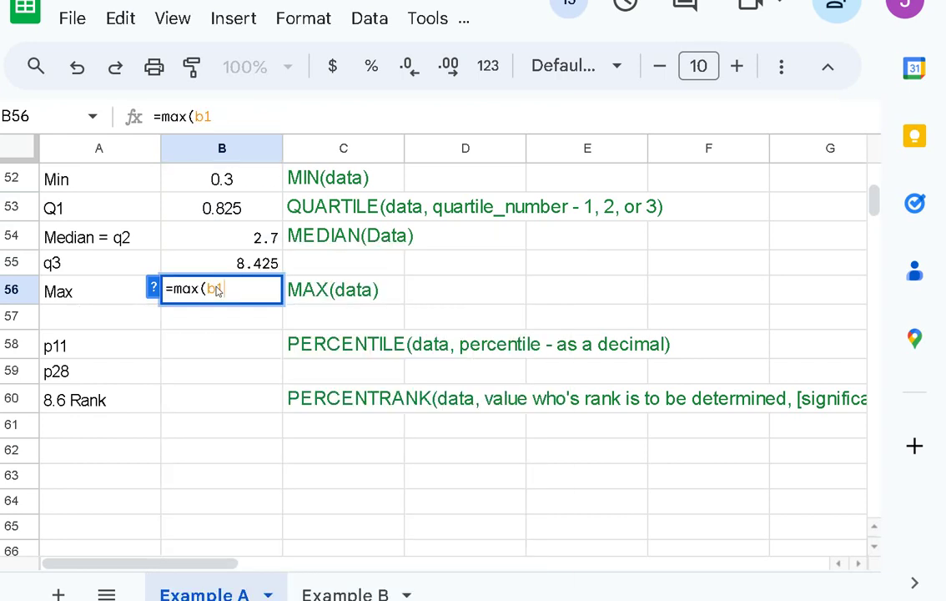
text(:b50))
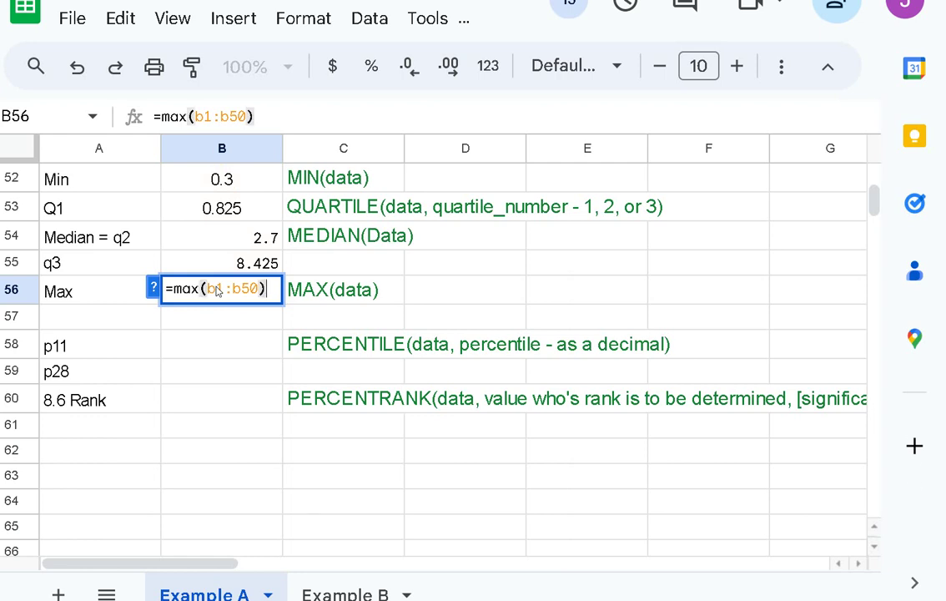
key(Return)
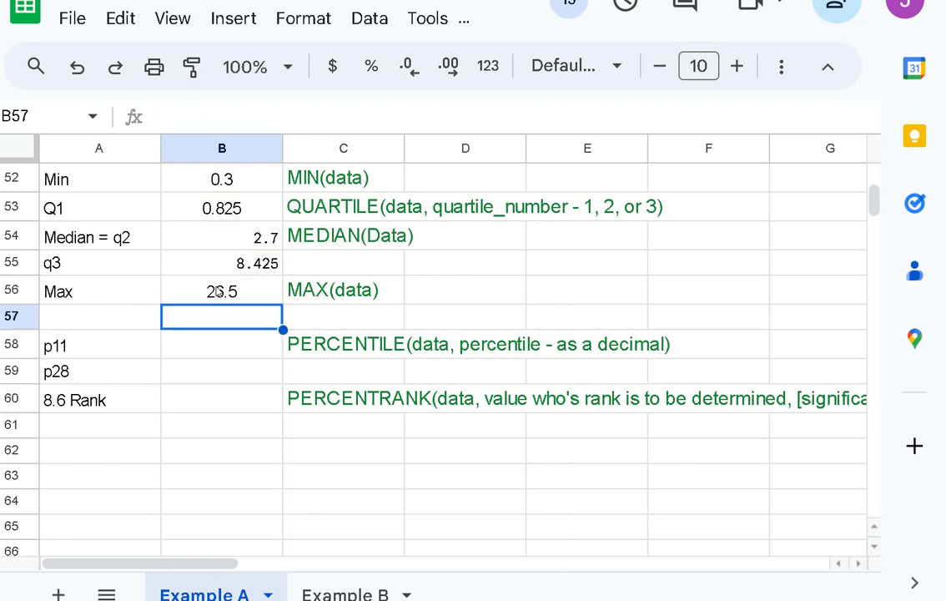
Center-align the five summary values in B52:B56 horizontally
drag(239, 296, 221, 178)
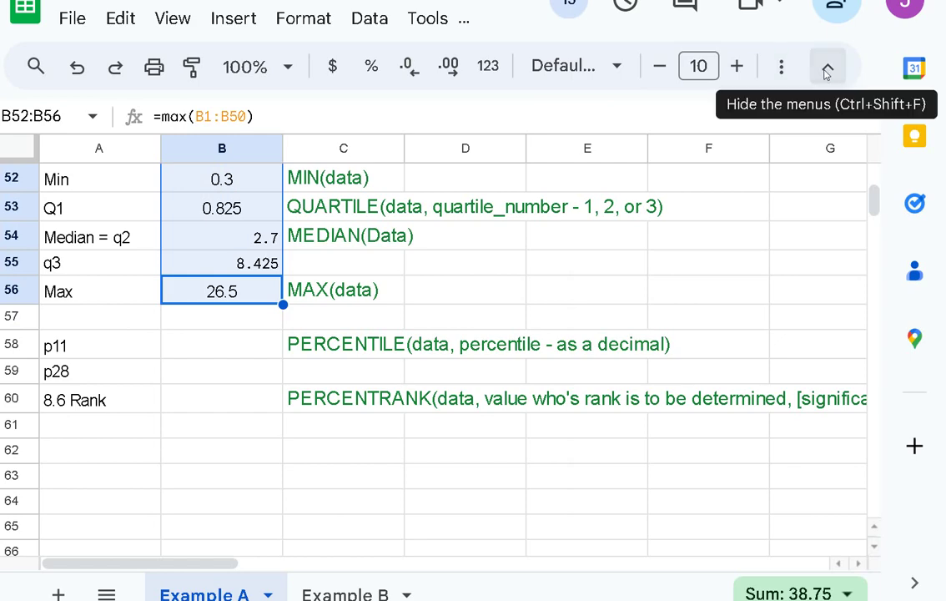
click(827, 67)
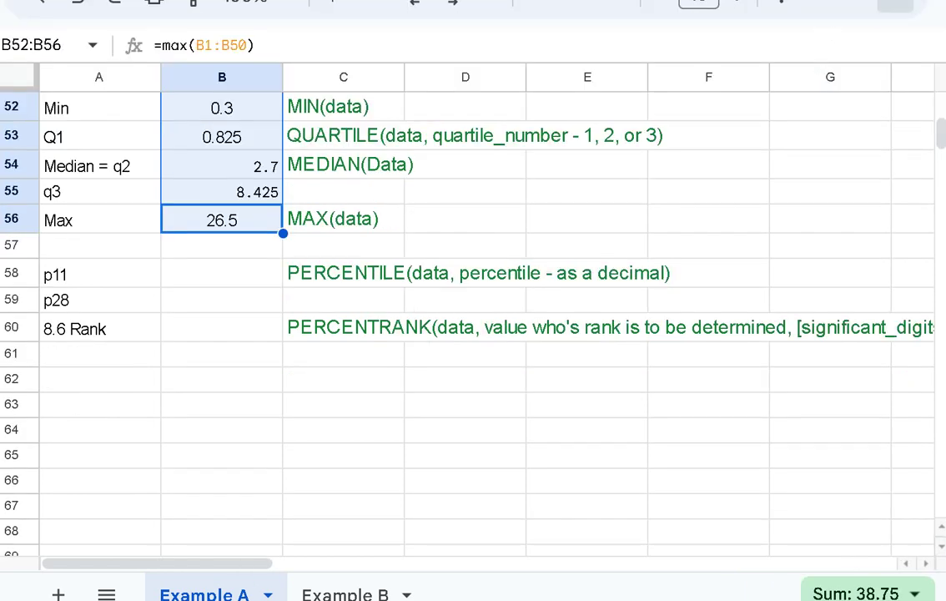
click(797, 11)
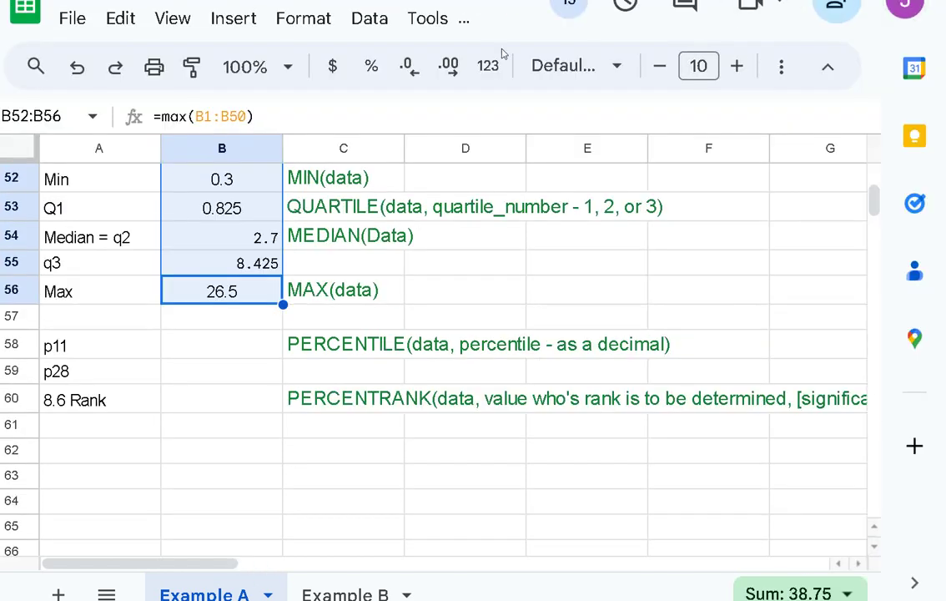
click(781, 66)
click(368, 117)
click(368, 119)
click(368, 119)
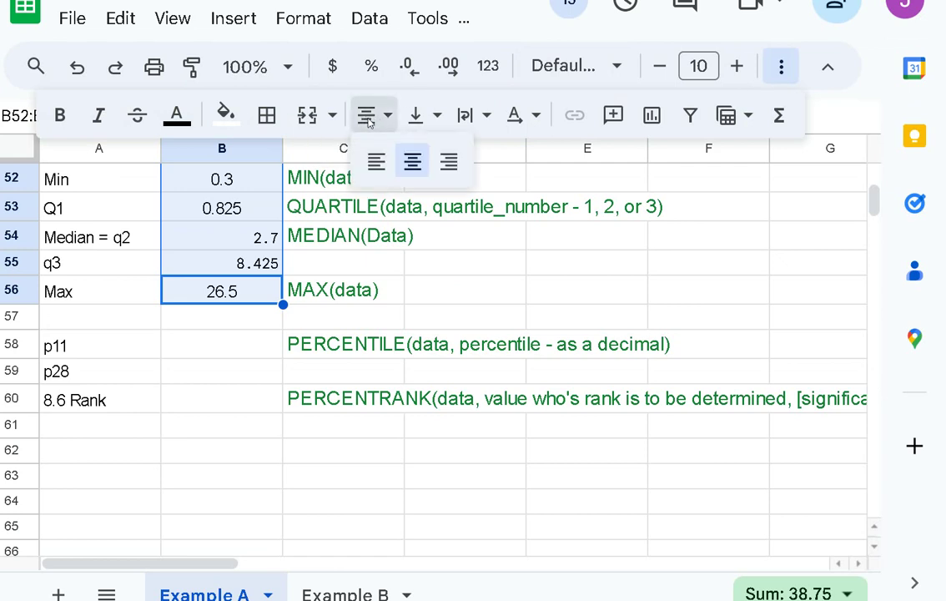
click(413, 160)
click(215, 317)
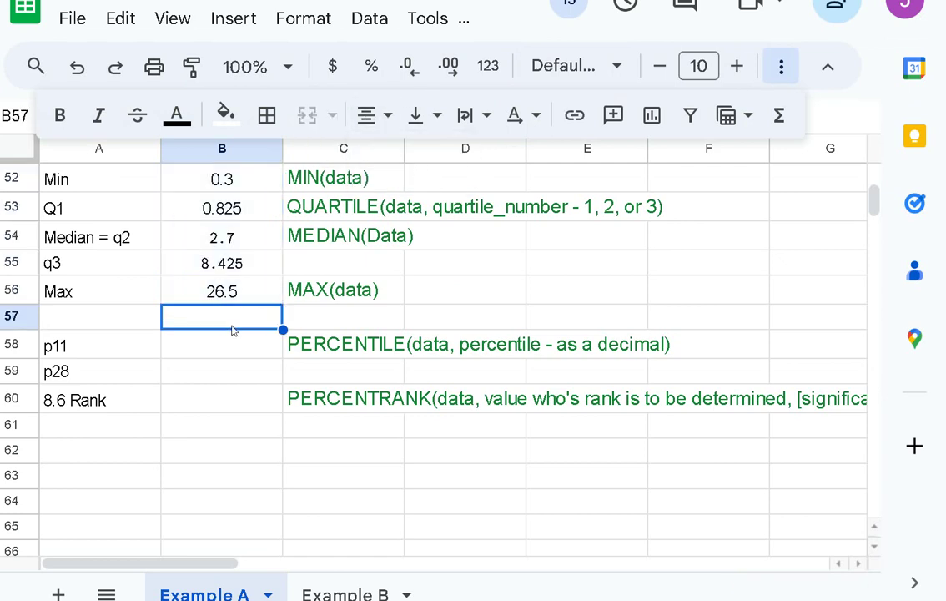
drag(210, 188, 202, 292)
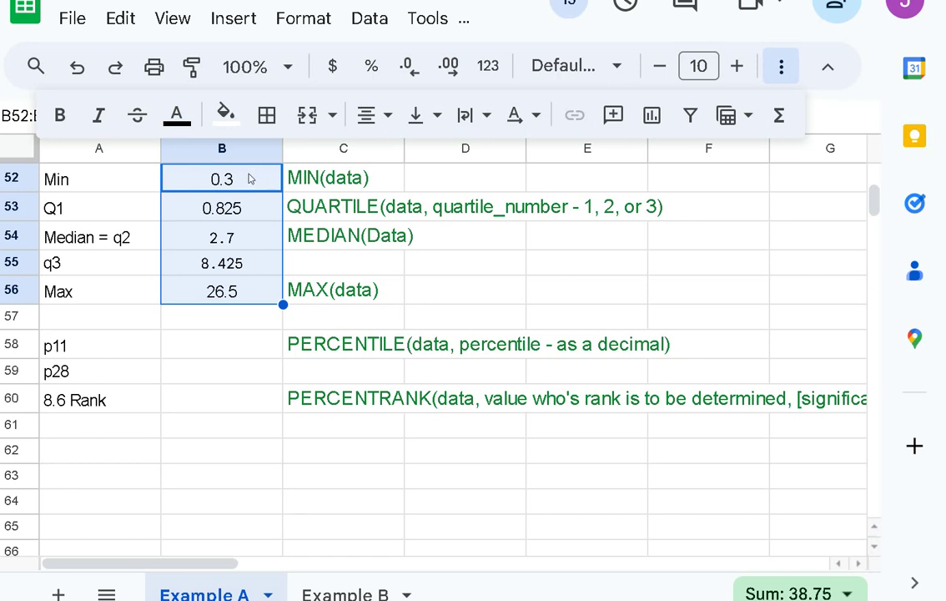
click(226, 291)
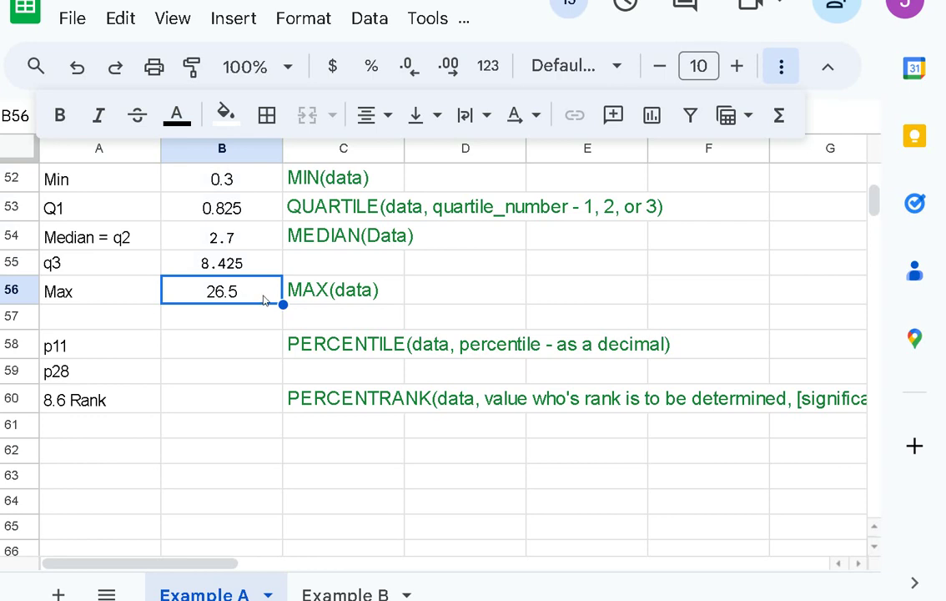
click(211, 322)
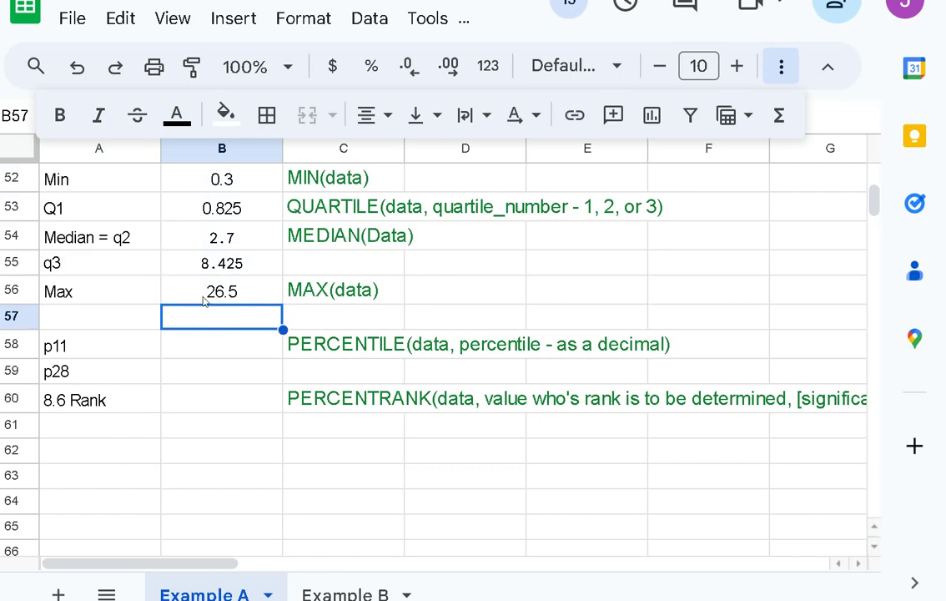
scroll(205, 298, up, 3)
scroll(211, 296, down, 2)
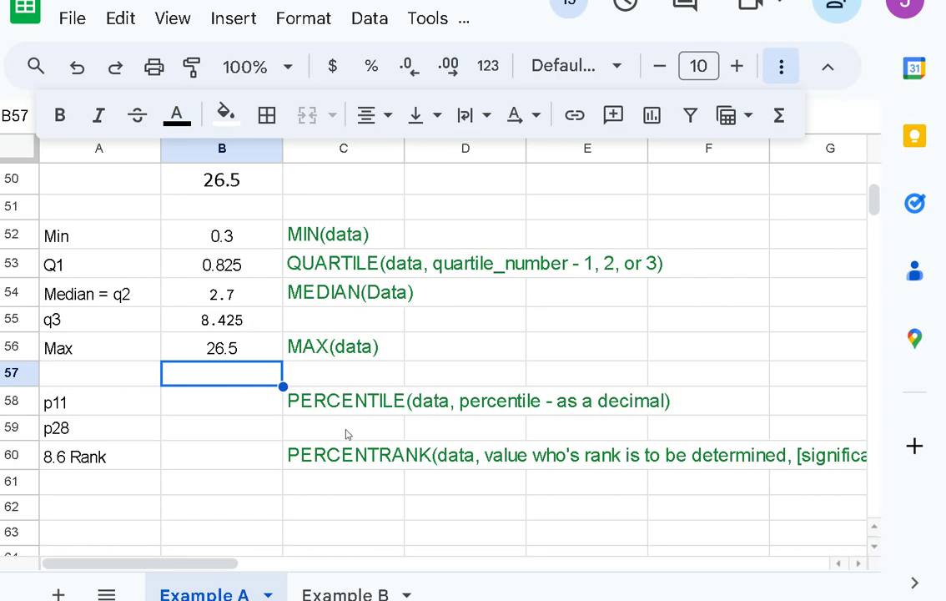
click(242, 237)
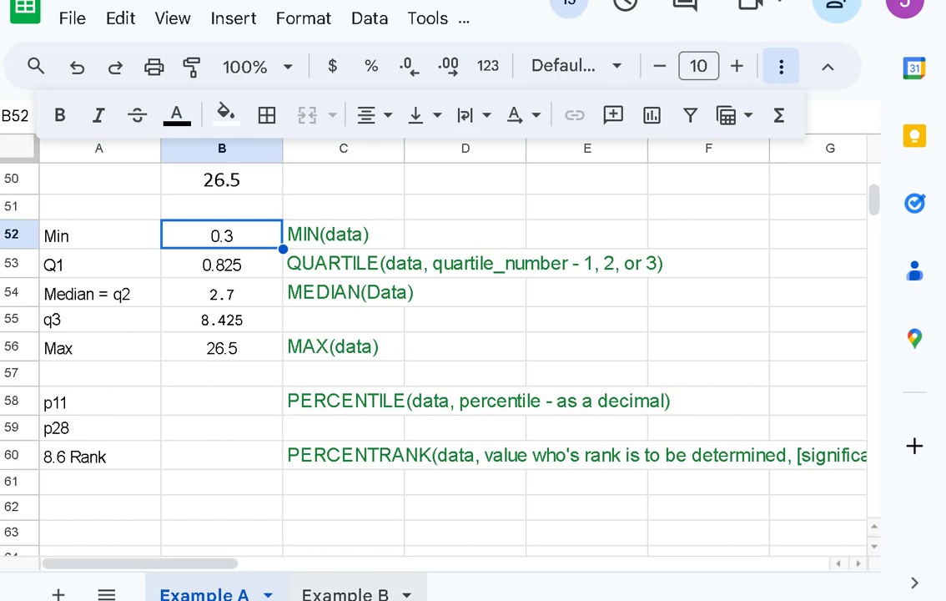
mouse_move(349, 596)
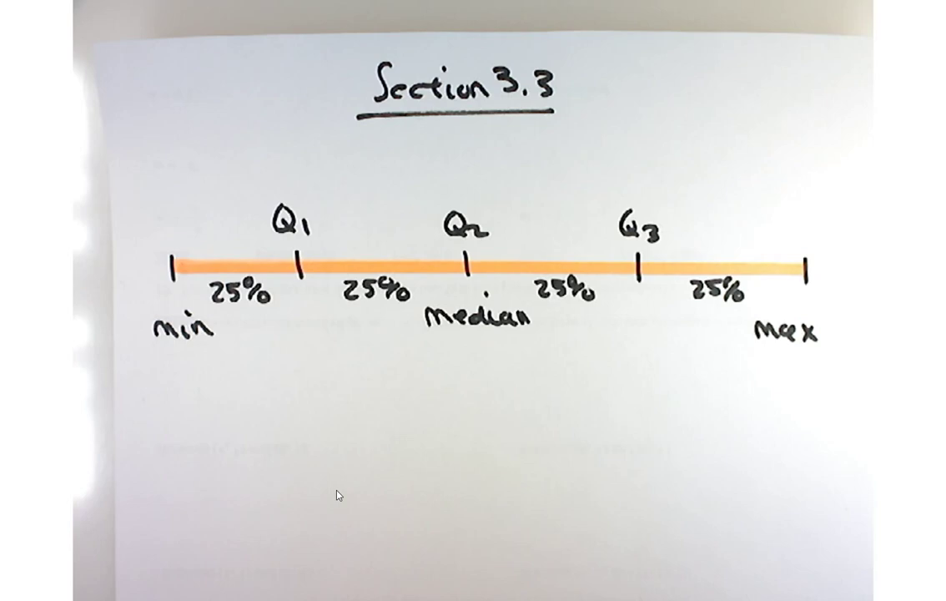
mouse_move(349, 597)
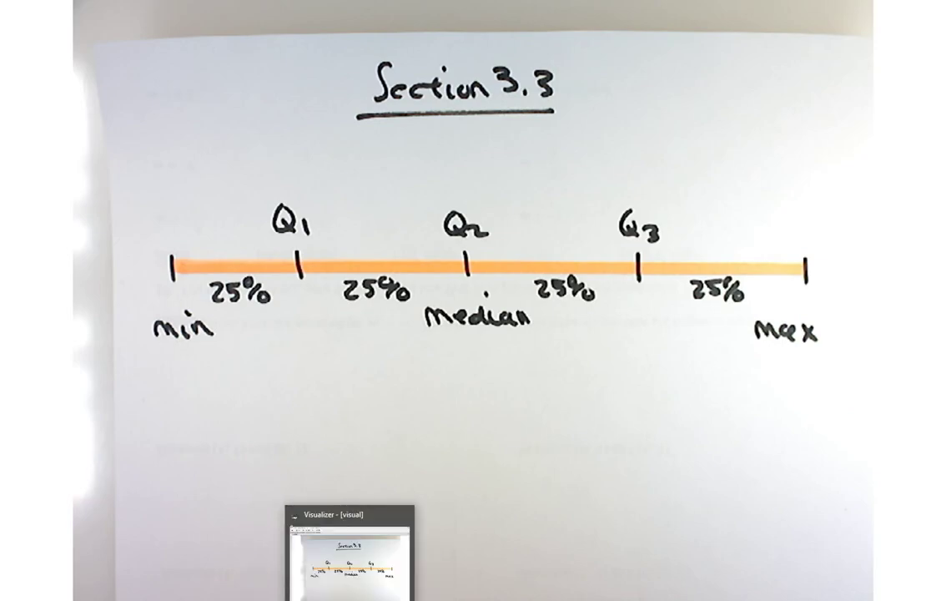
Switch back to the Google Sheets spreadsheet and examine the PERCENTILE syntax note beside the p11 cell in row 58
click(382, 555)
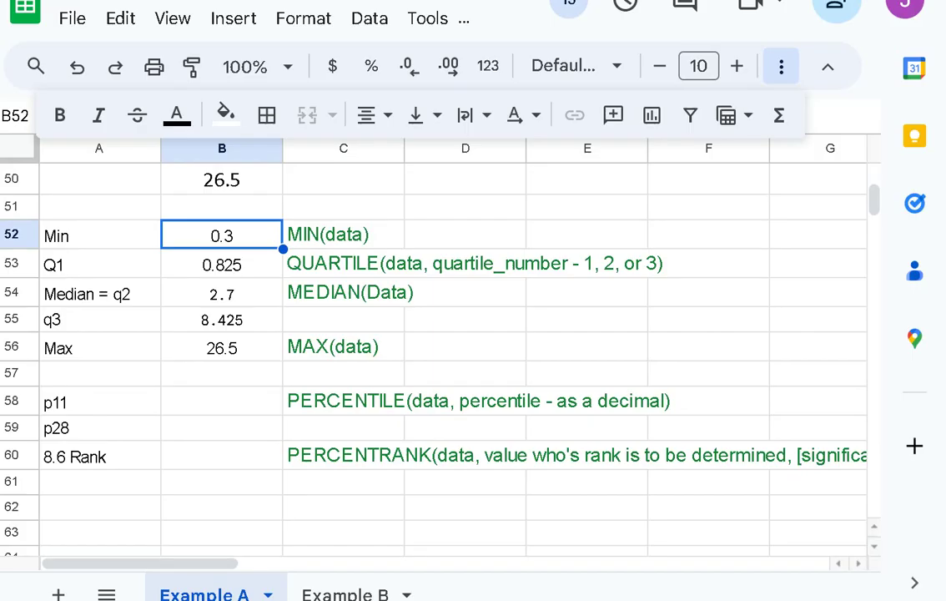
click(179, 401)
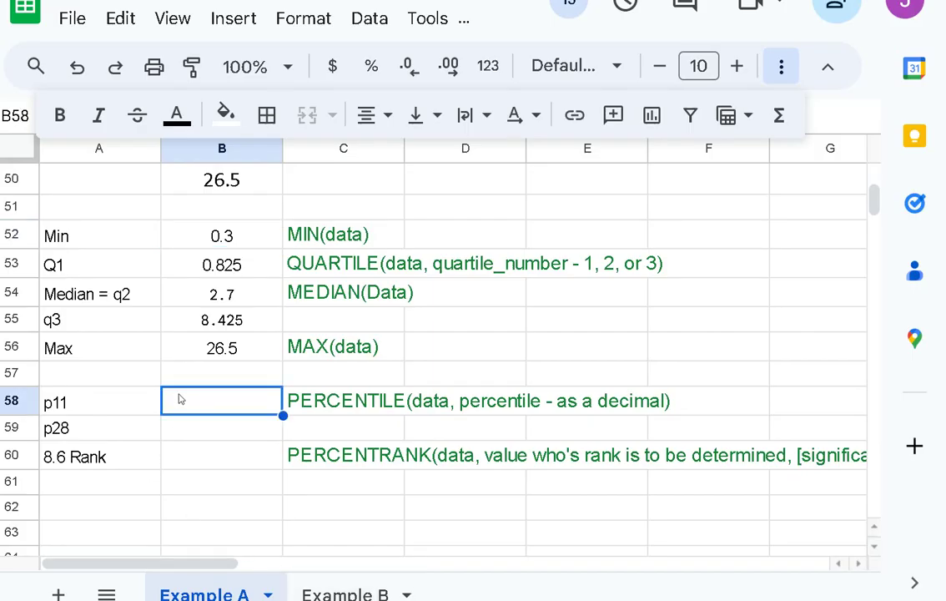
click(70, 406)
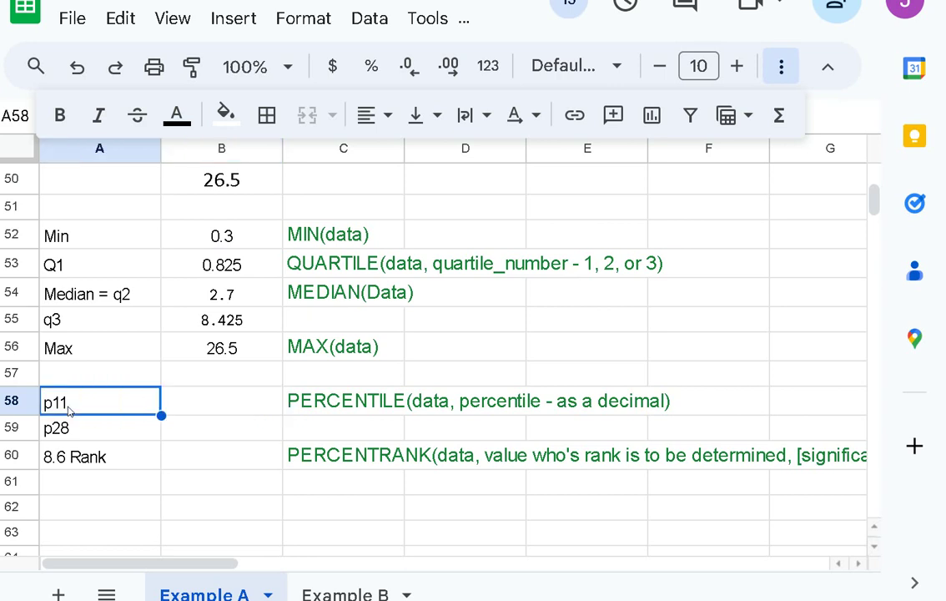
click(348, 407)
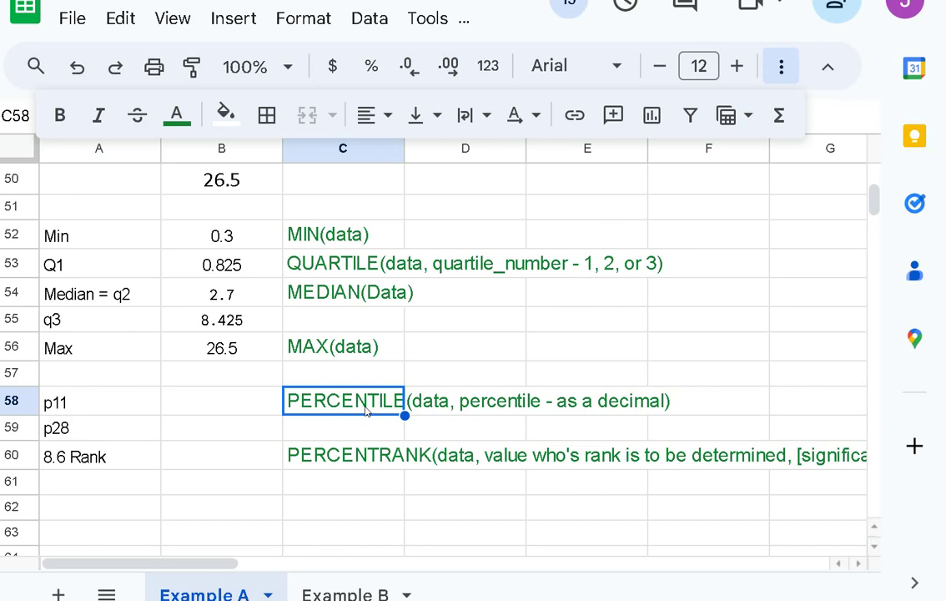
click(440, 407)
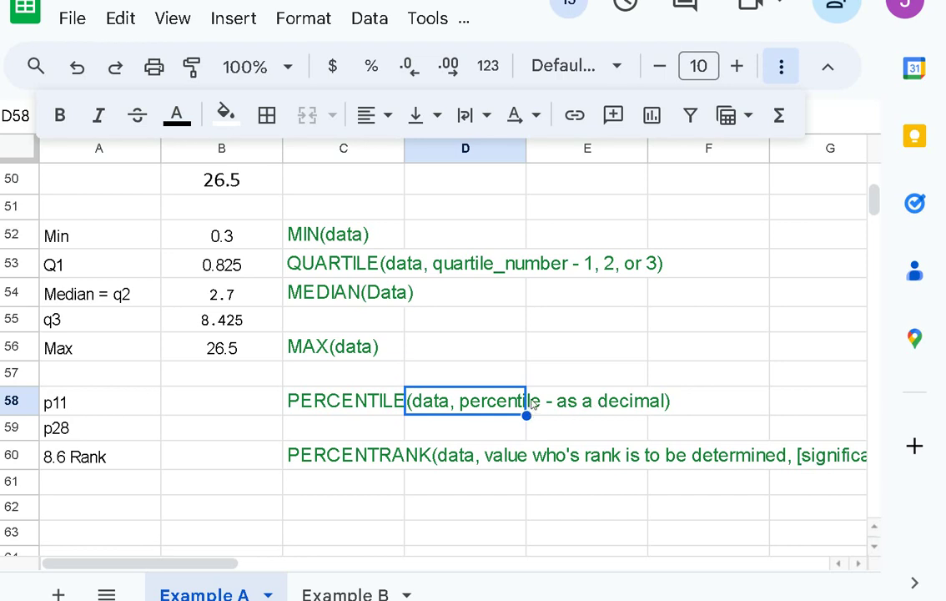
Enter the formula =PERCENTILE(b1:b50,0.11) in the p11 cell B58
click(216, 409)
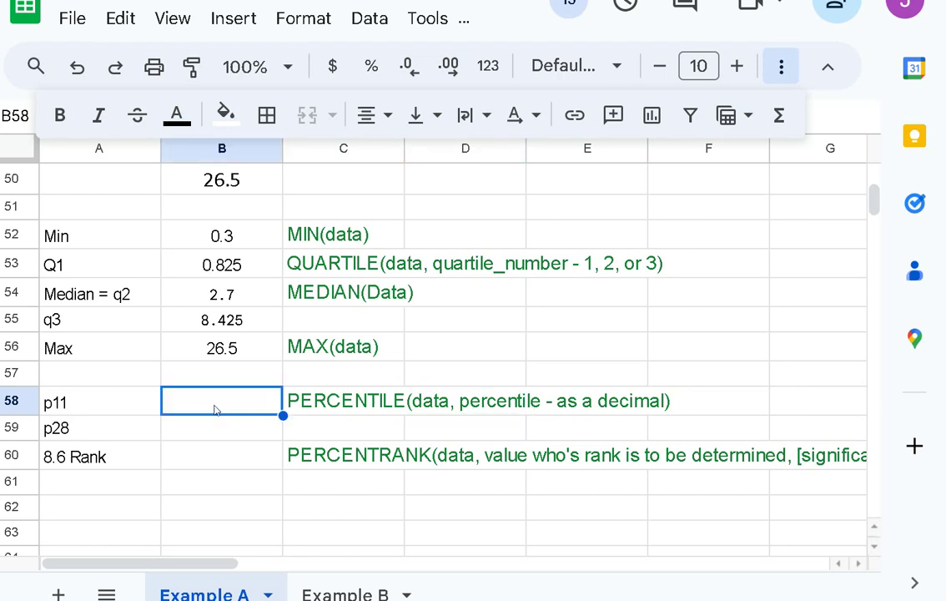
text(=p)
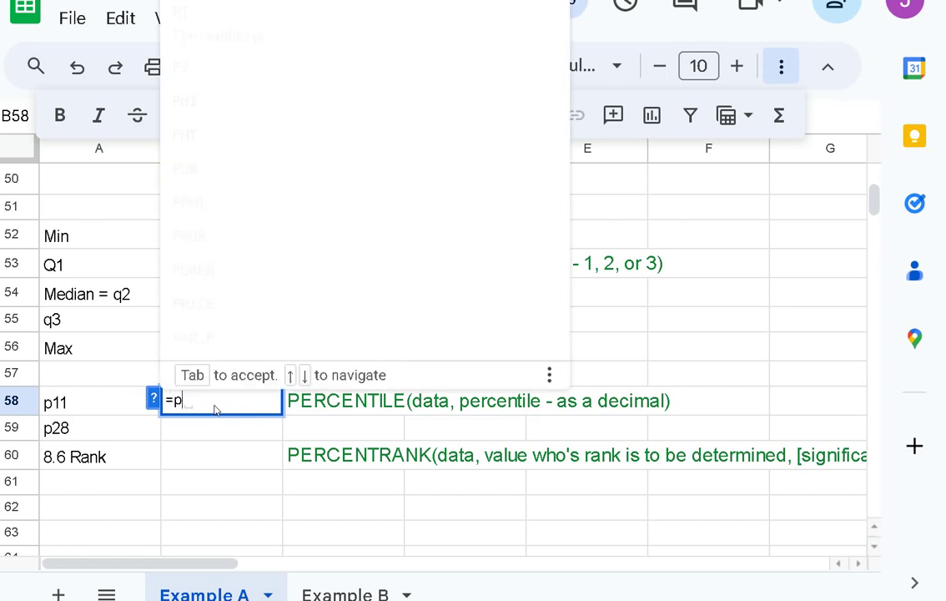
text(erc)
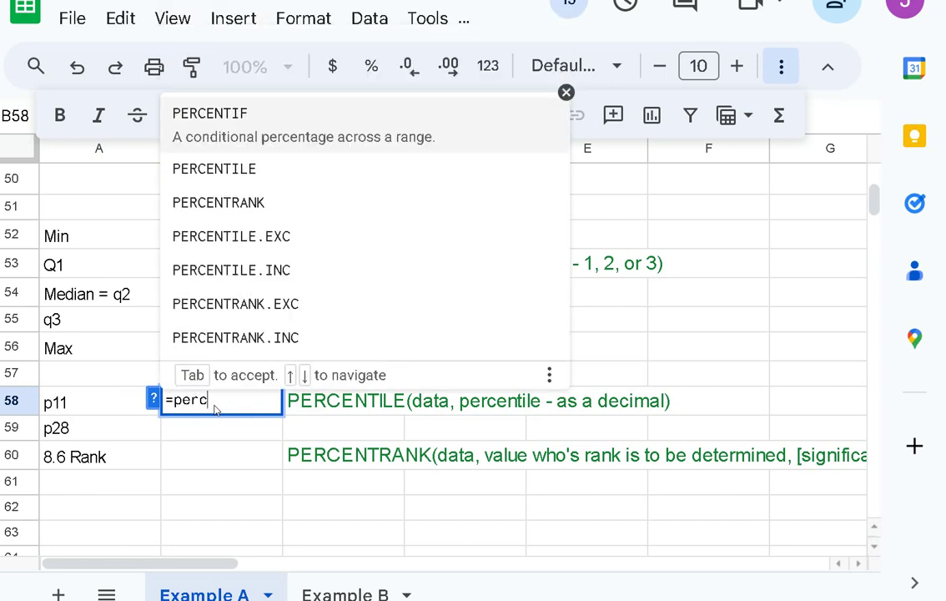
key(Down)
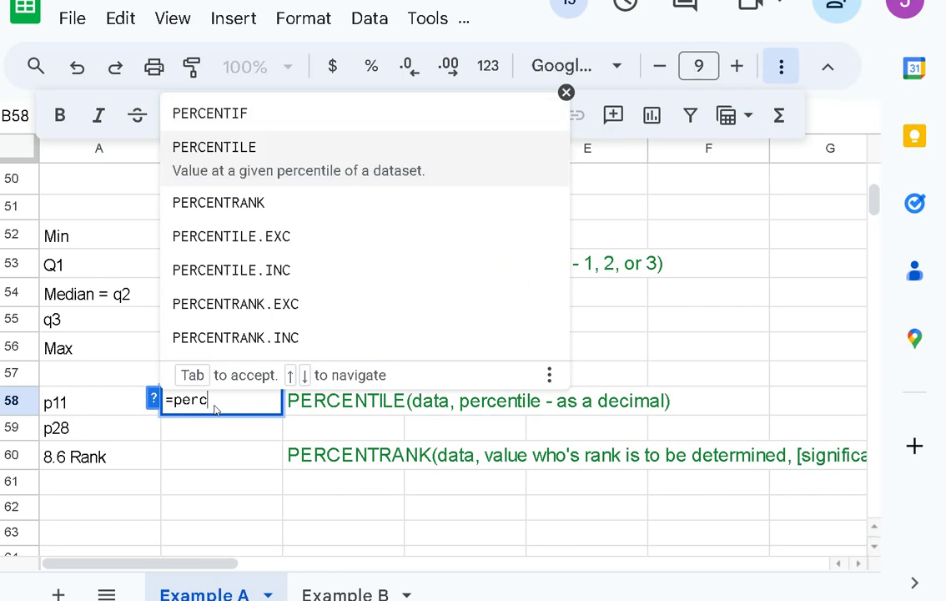
key(Tab)
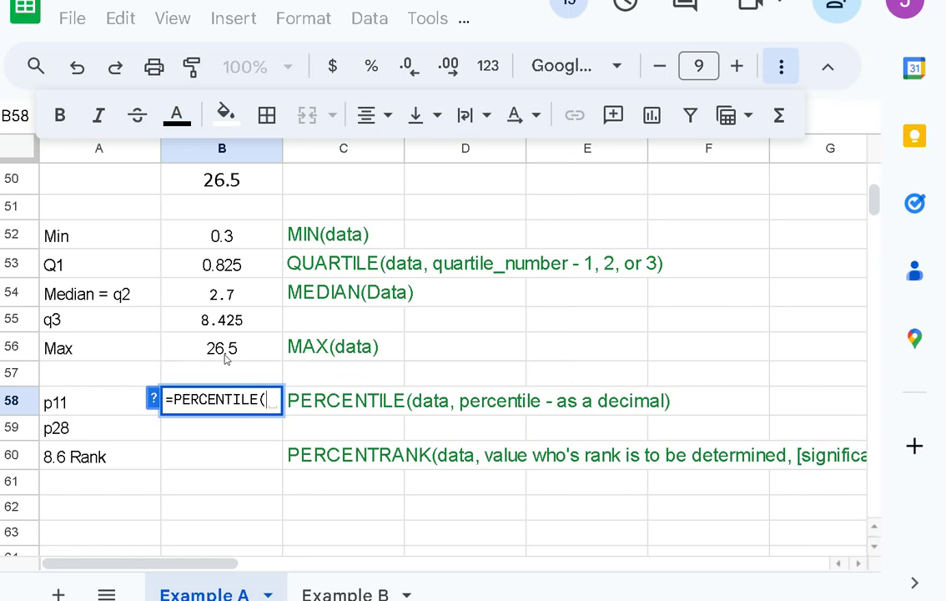
text(b)
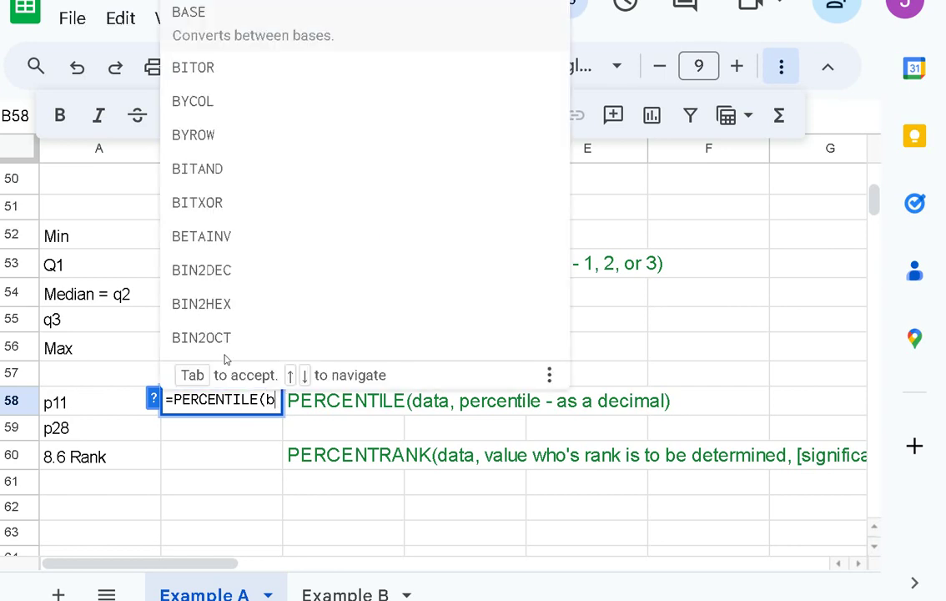
text(1:)
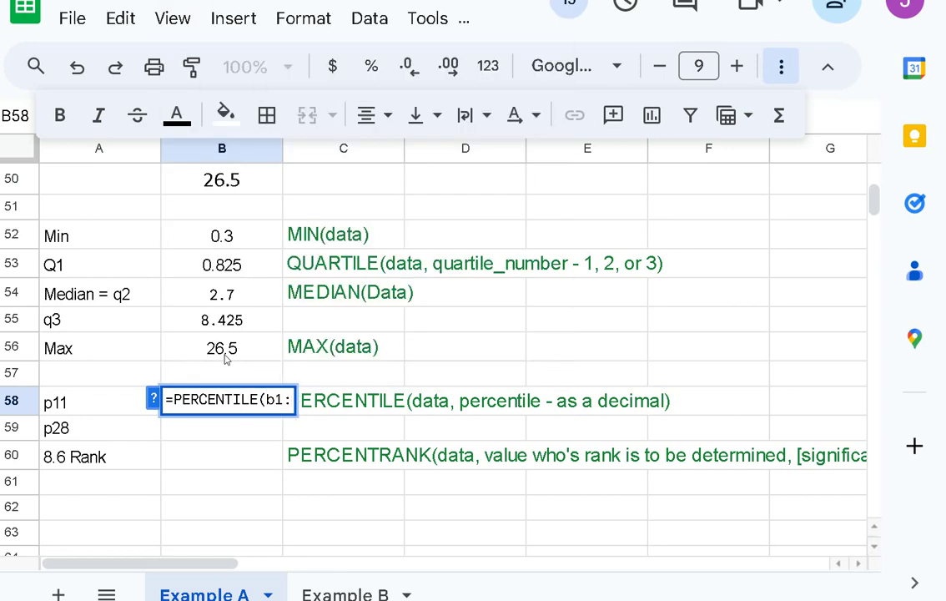
text(b50)
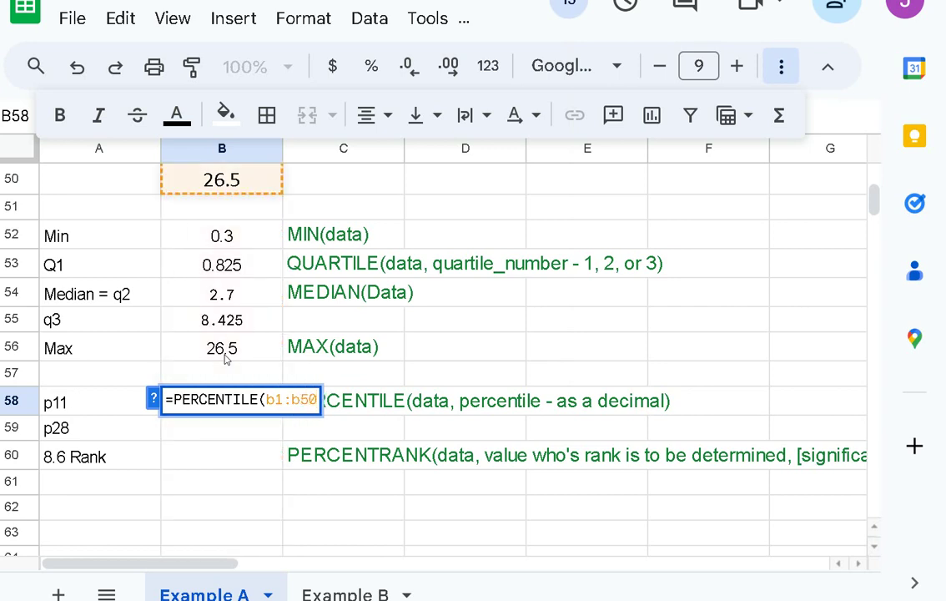
text(,)
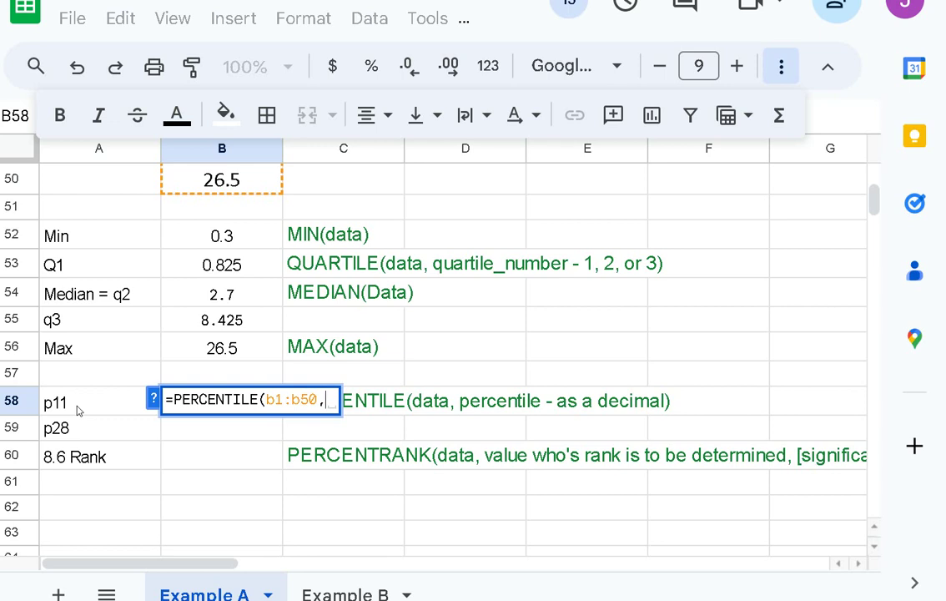
text(0)
text(.1)
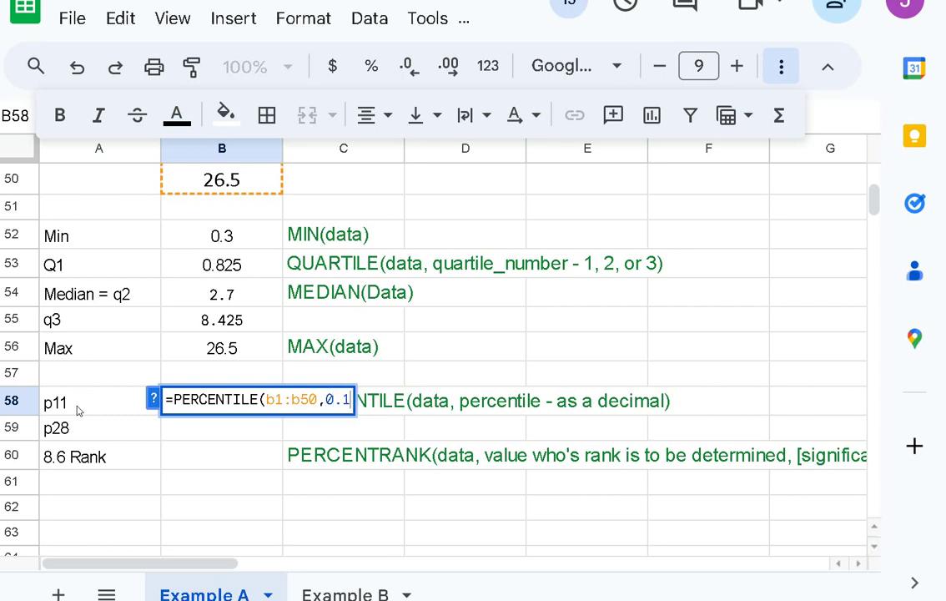
text(1))
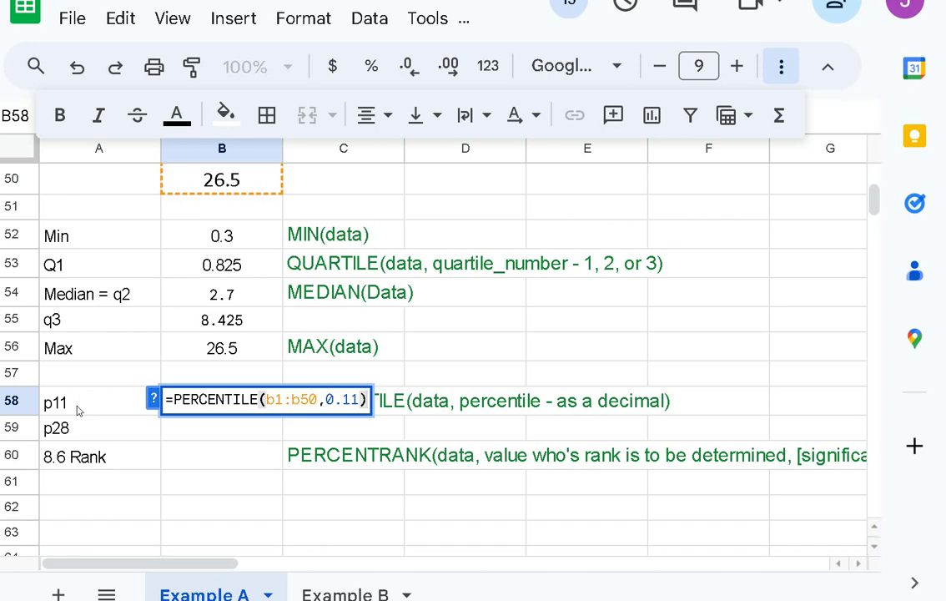
key(Return)
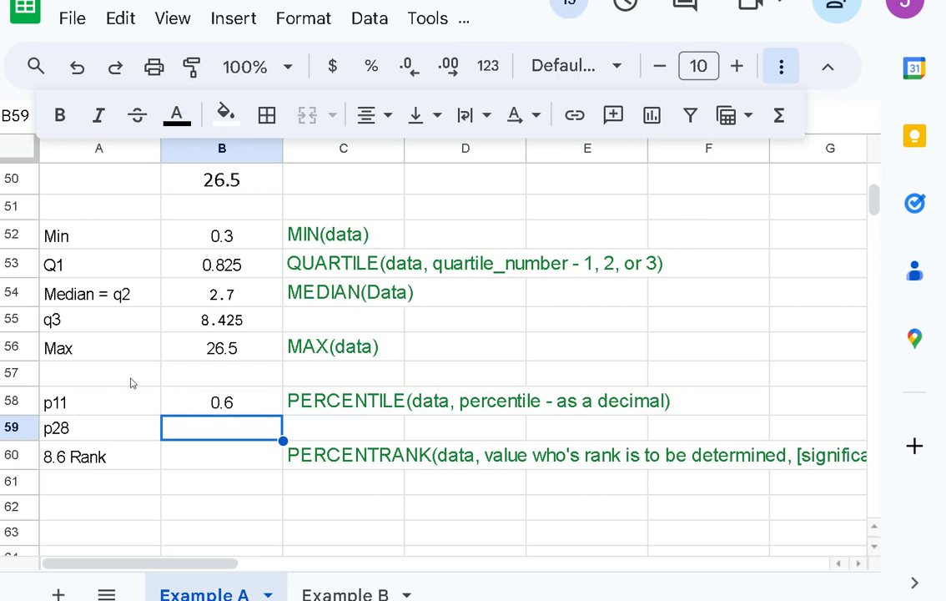
Reveal the formula of the p11 cell B58 and copy its full PERCENTILE formula text
click(193, 399)
click(90, 434)
click(223, 400)
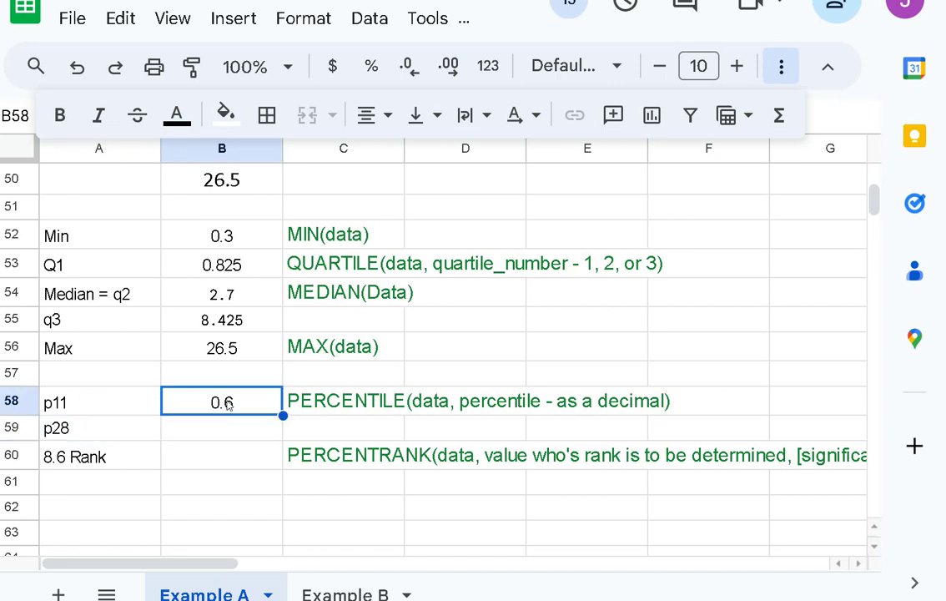
click(826, 66)
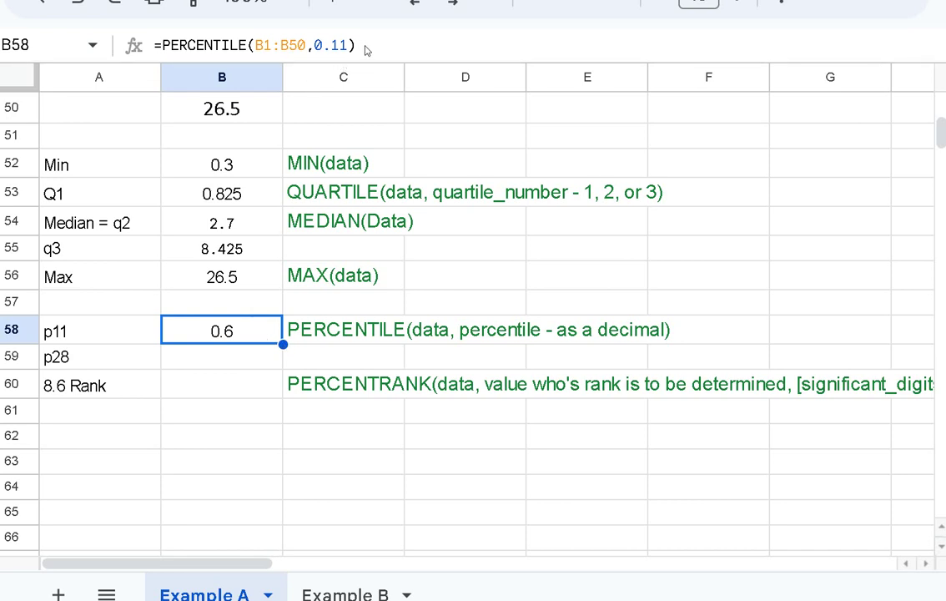
drag(359, 45, 152, 45)
key(ctrl+c)
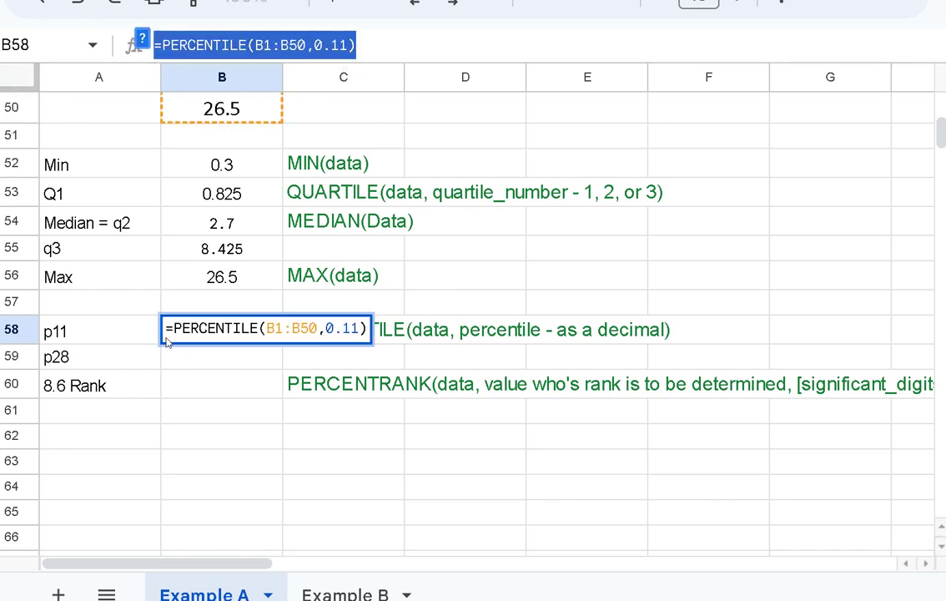
Paste the PERCENTILE formula into the p28 cell B59 and set its percentile to 0.28
click(185, 358)
key(ctrl+v)
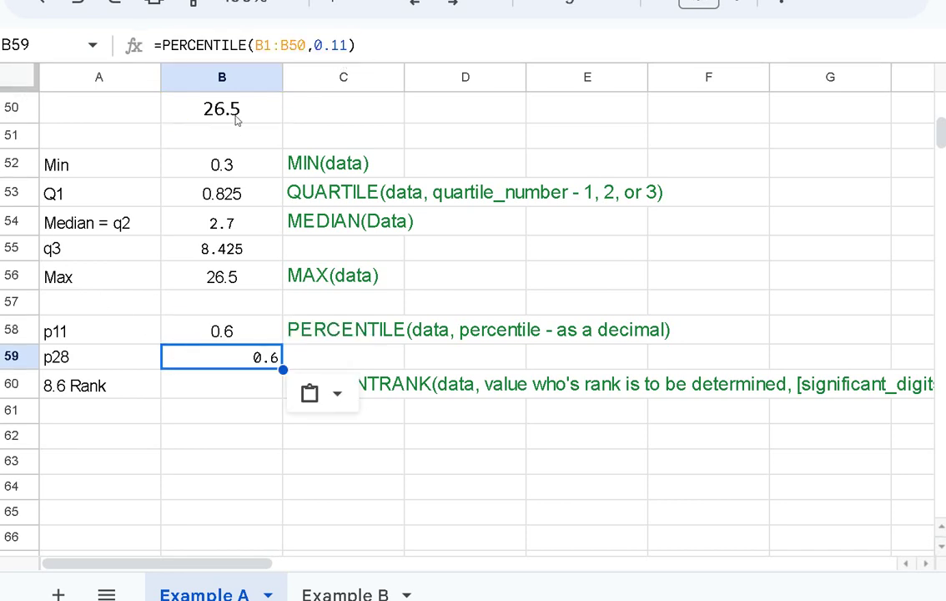
double_click(339, 45)
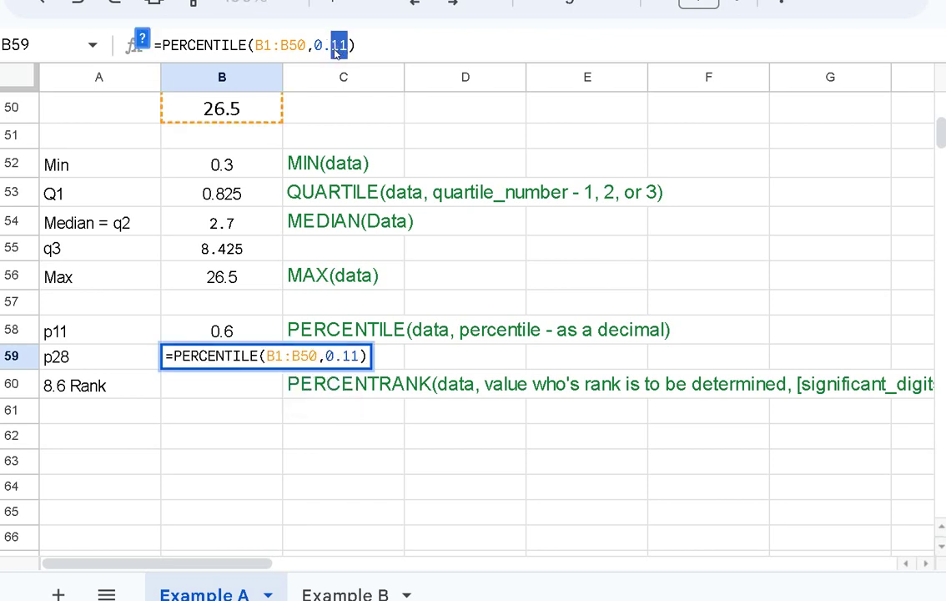
text(28)
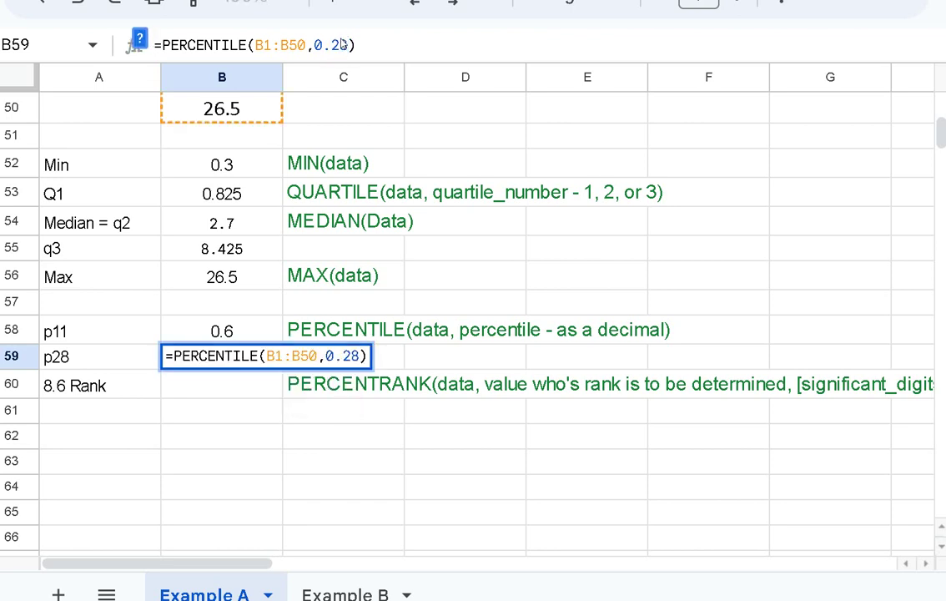
key(Return)
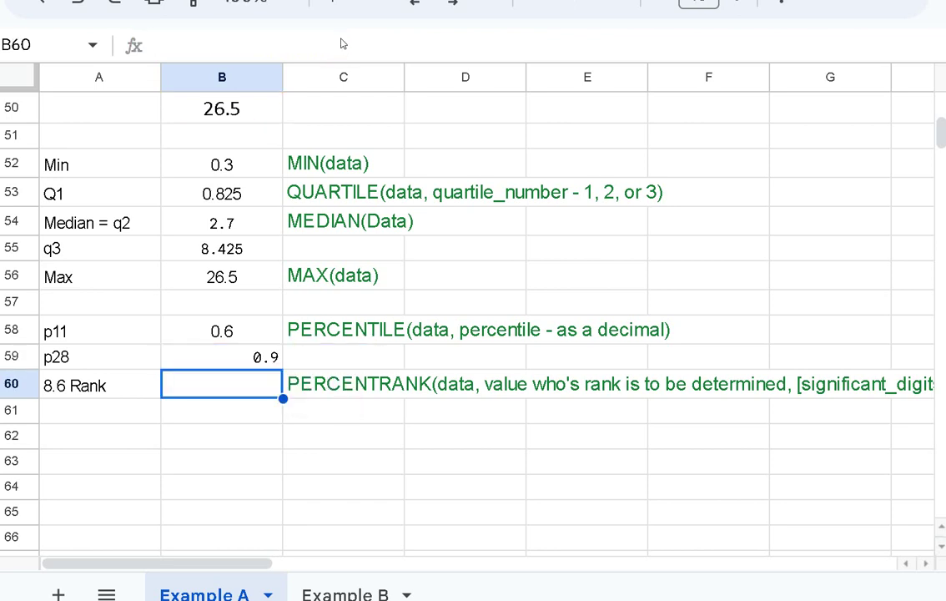
Center-align the p28 value in B59 horizontally and select the 8.6 Rank cell B60
click(265, 360)
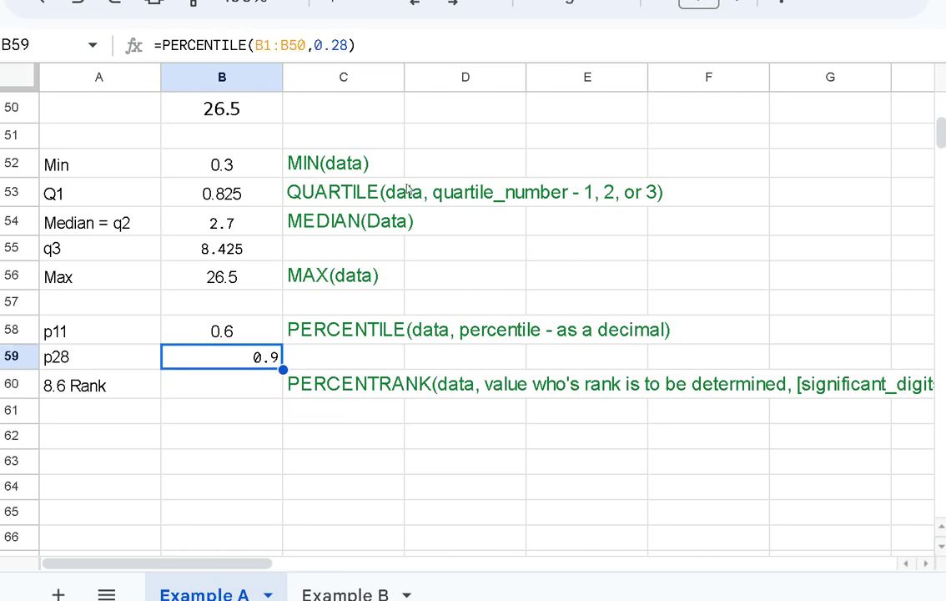
mouse_move(699, 4)
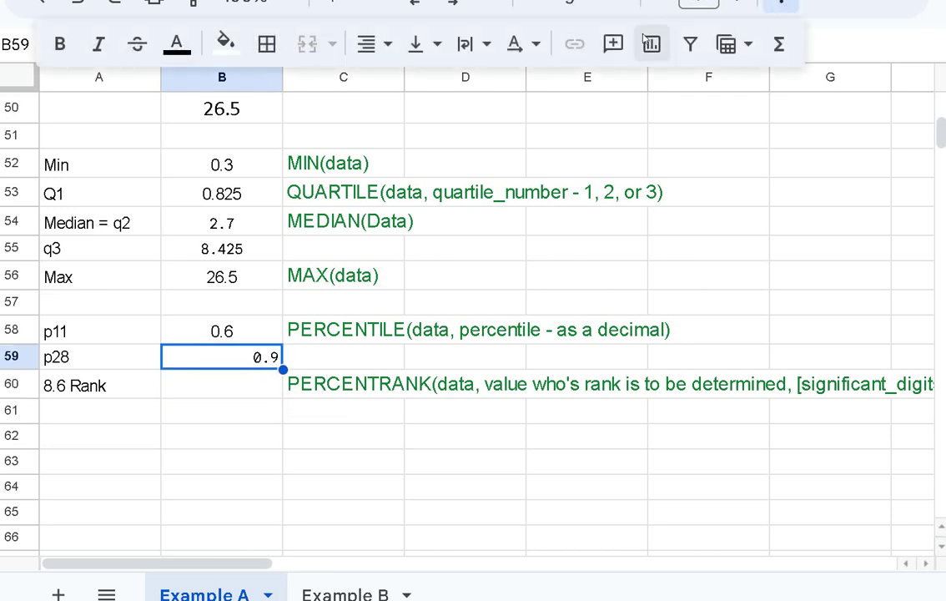
click(369, 44)
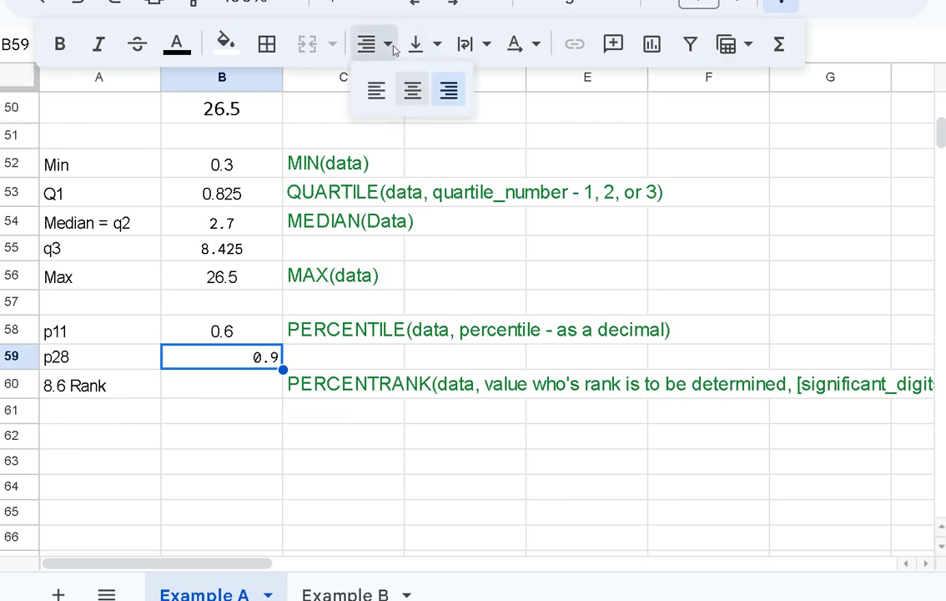
click(409, 89)
click(227, 383)
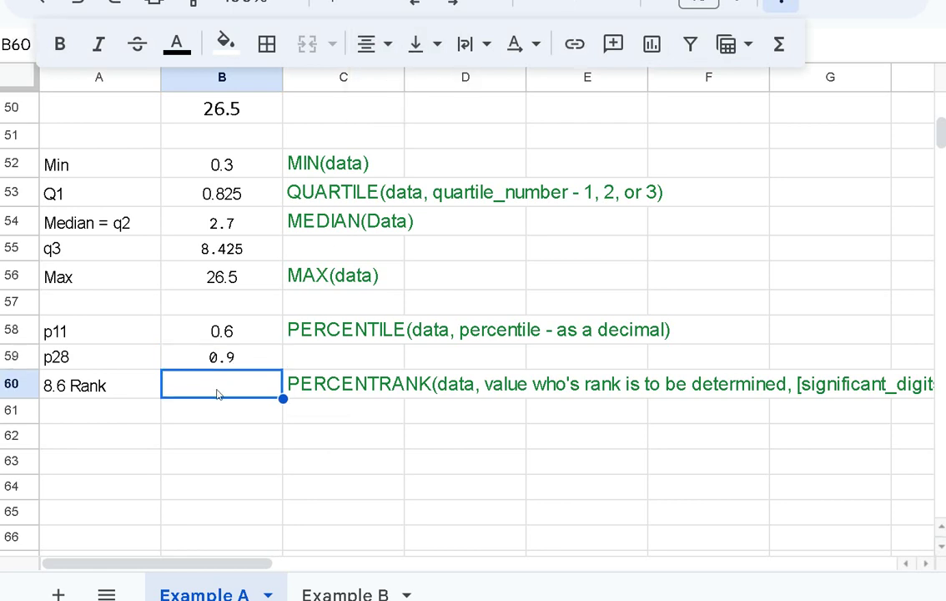